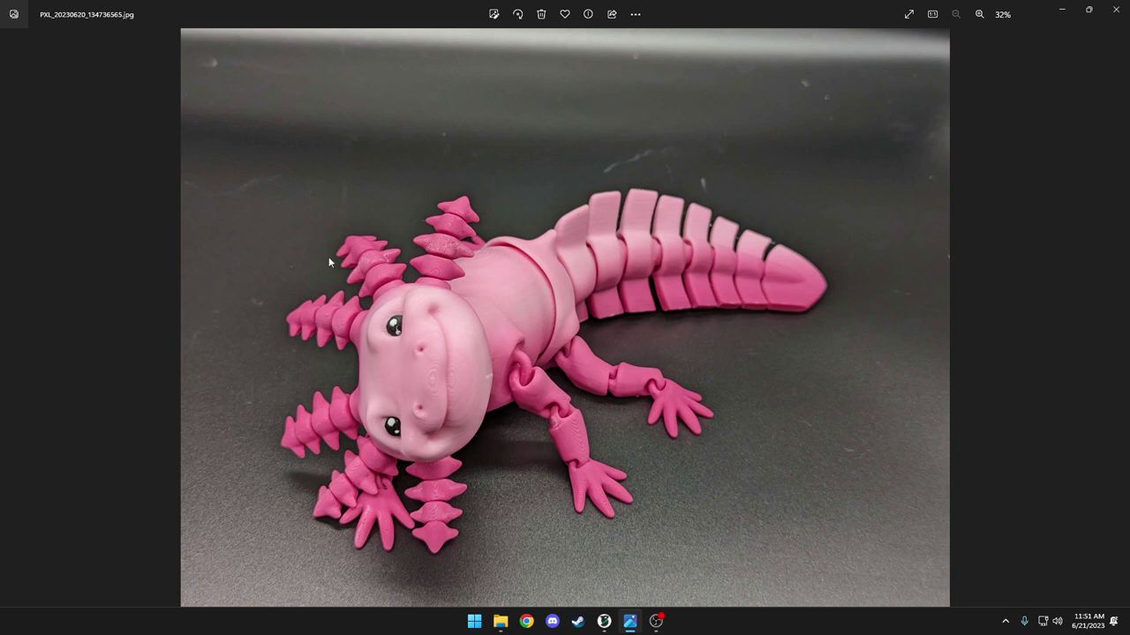
Switch to OrcaSlicer and assign filament 2, the black Hatchbox PLA, to the axolotl head object
click(603, 622)
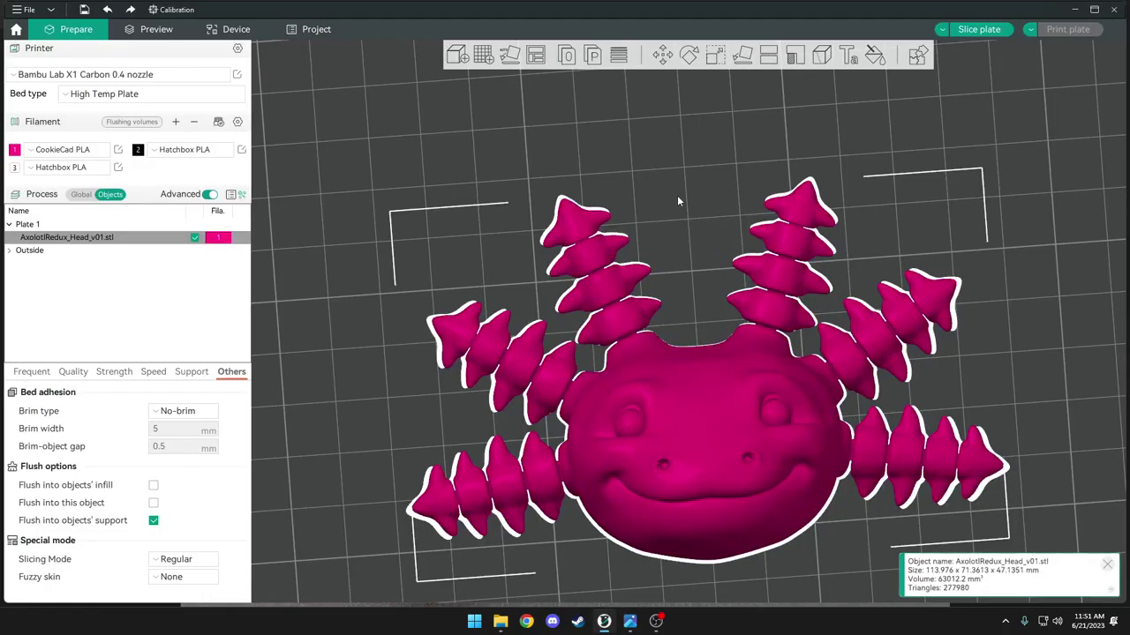
middle_drag(678, 197, 646, 124)
drag(646, 124, 643, 131)
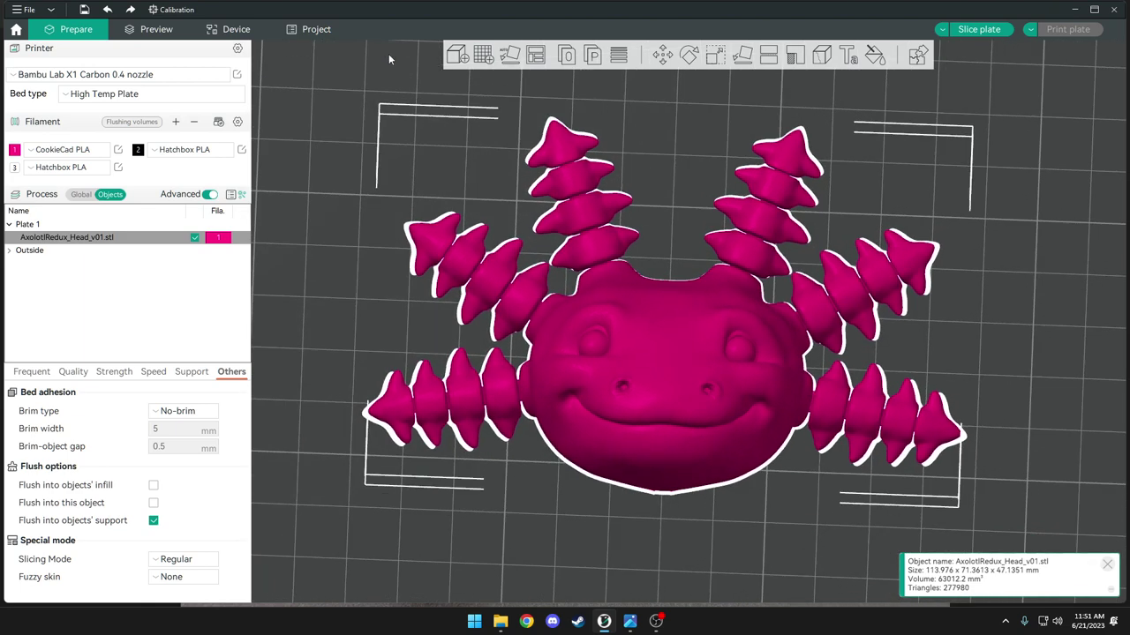
middle_drag(720, 137, 640, 116)
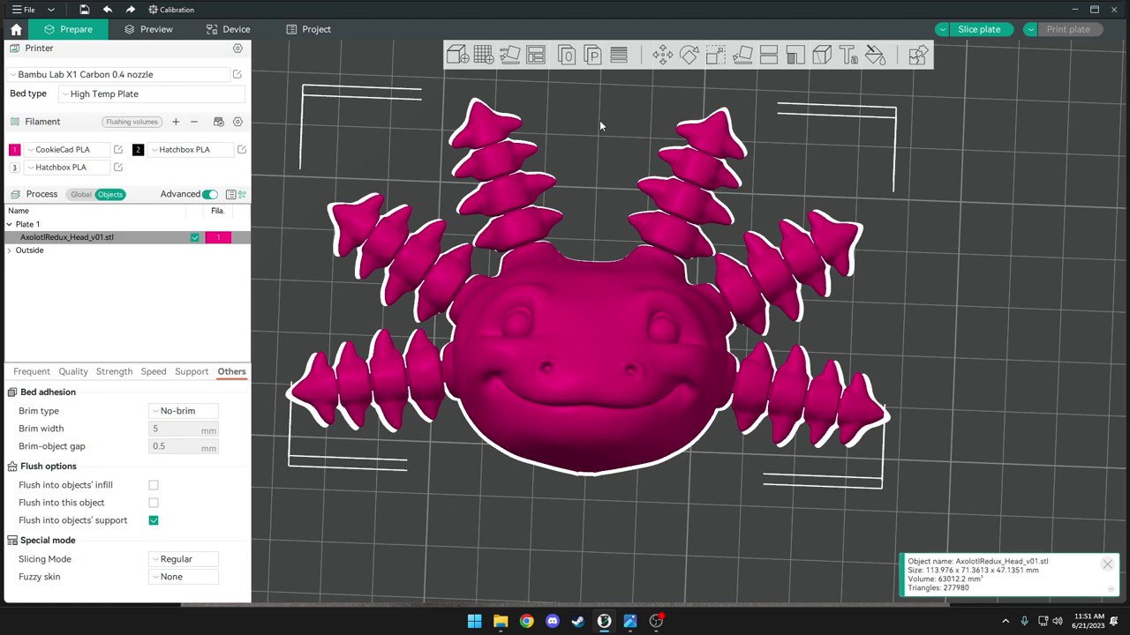
key(2)
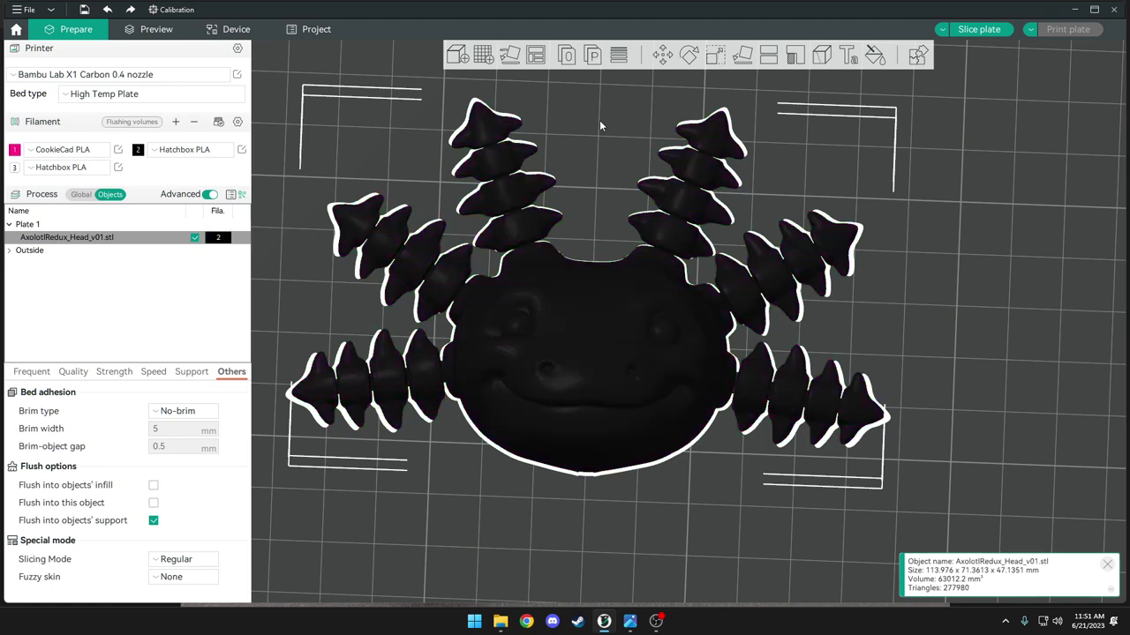
click(223, 239)
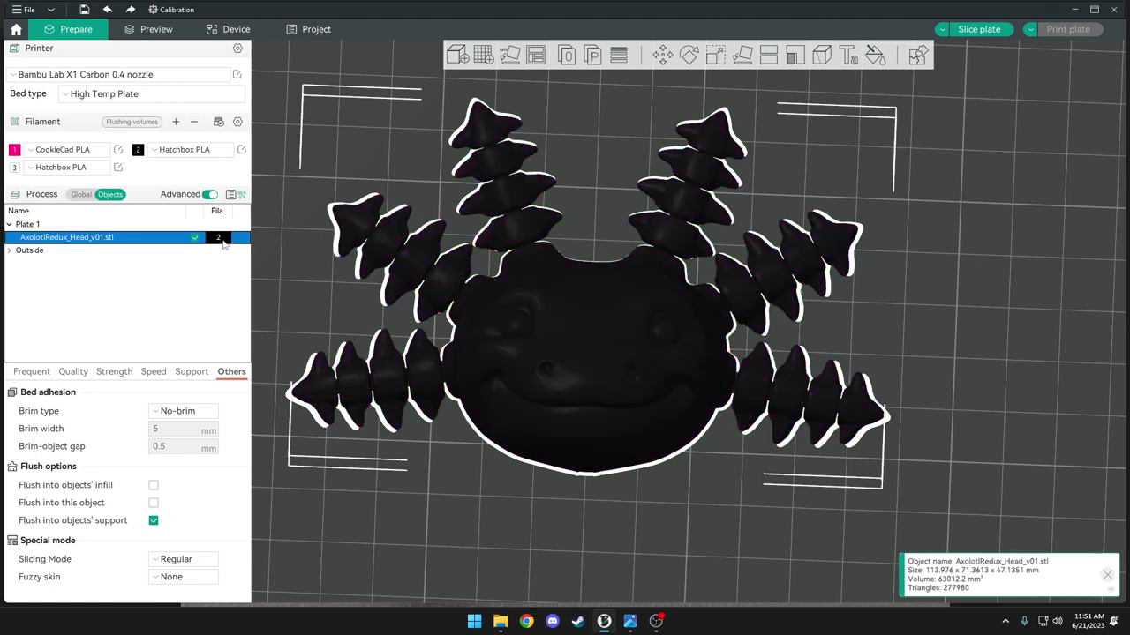
click(223, 242)
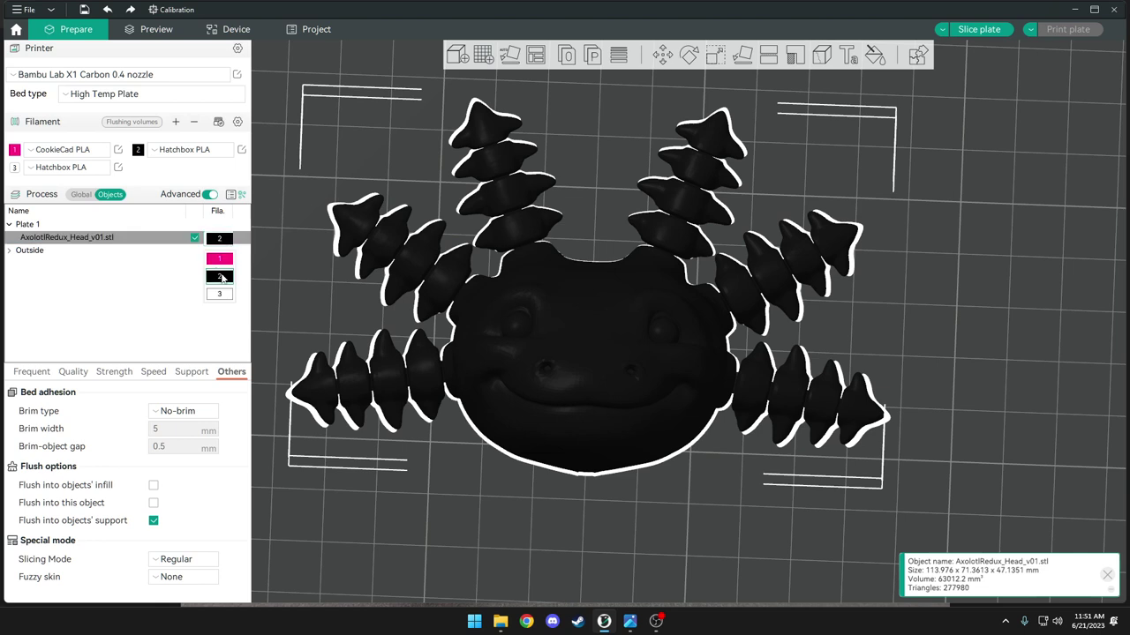
click(220, 278)
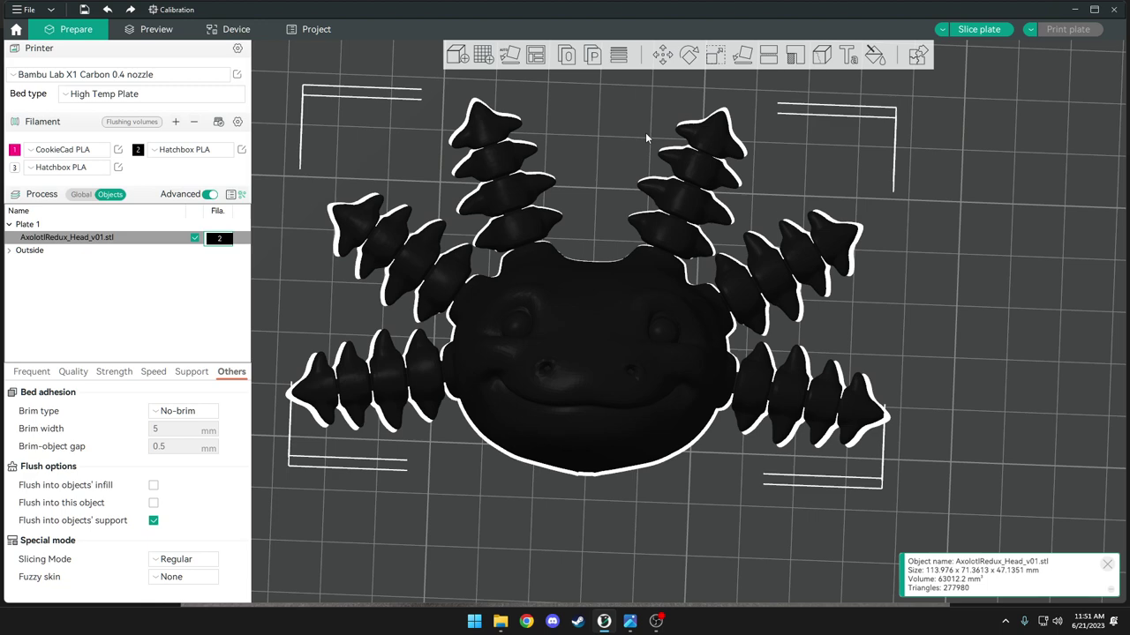
key(Escape)
Color-paint the entire head, including its underside, with filament 1 using the Height range tool at 8.00
click(615, 312)
key(n)
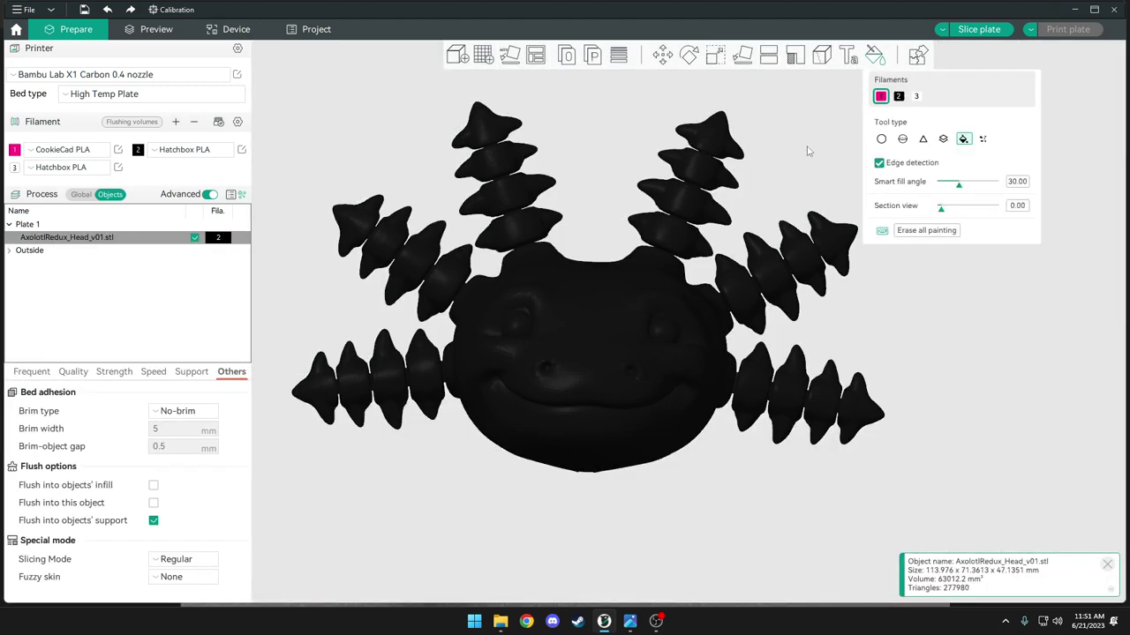
click(943, 139)
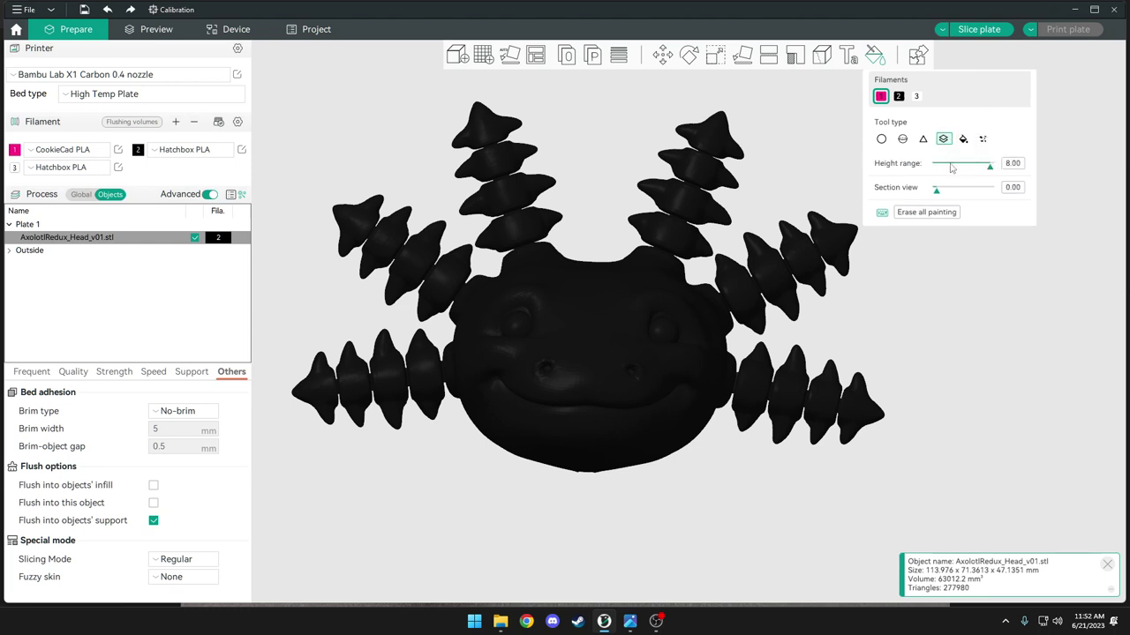
drag(988, 170, 1042, 170)
drag(618, 156, 582, 71)
mouse_move(541, 253)
mouse_down()
mouse_move(583, 436)
mouse_move(569, 473)
mouse_move(547, 481)
mouse_up()
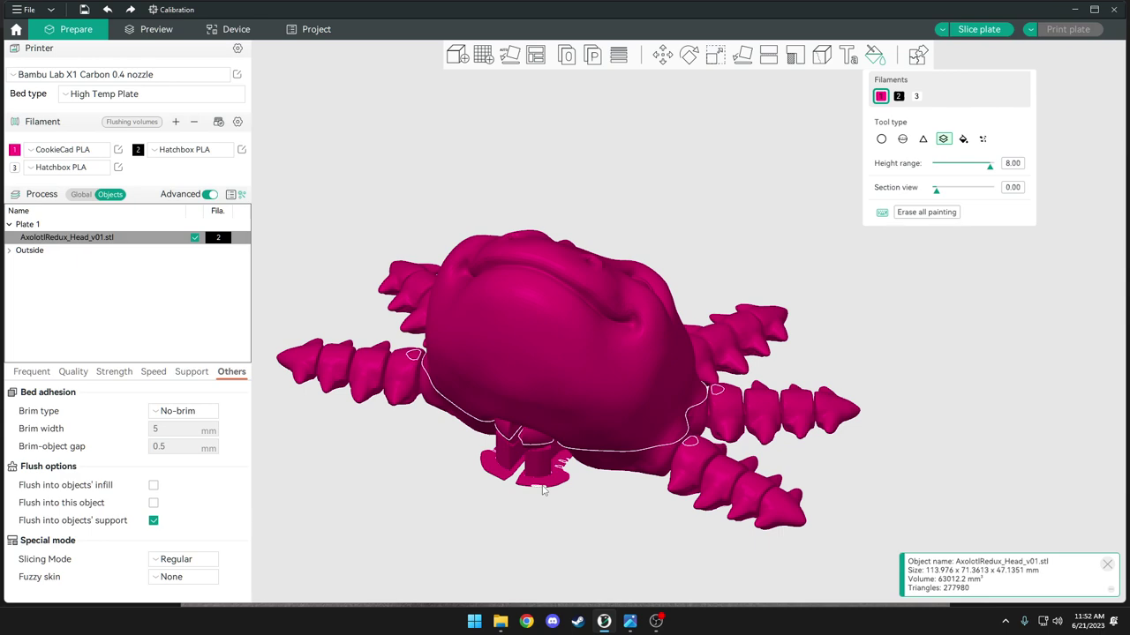
drag(593, 507, 629, 414)
click(647, 312)
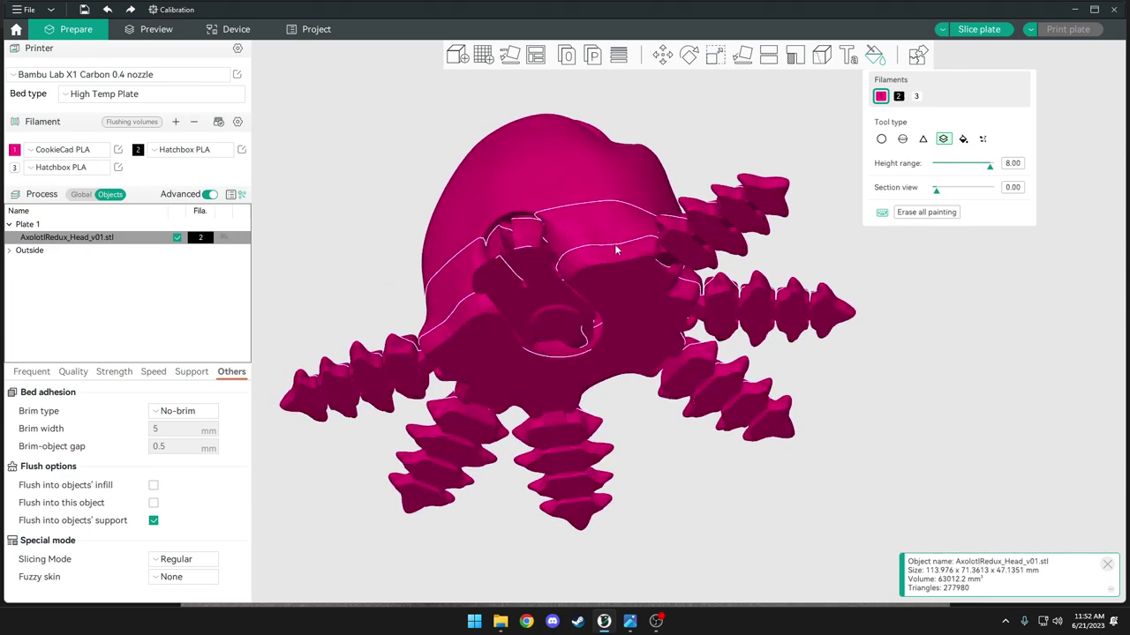
drag(722, 119, 718, 166)
Turn both eyeballs back to the black base filament using the Fill tool with edge detection and a smart fill angle of 30
click(963, 139)
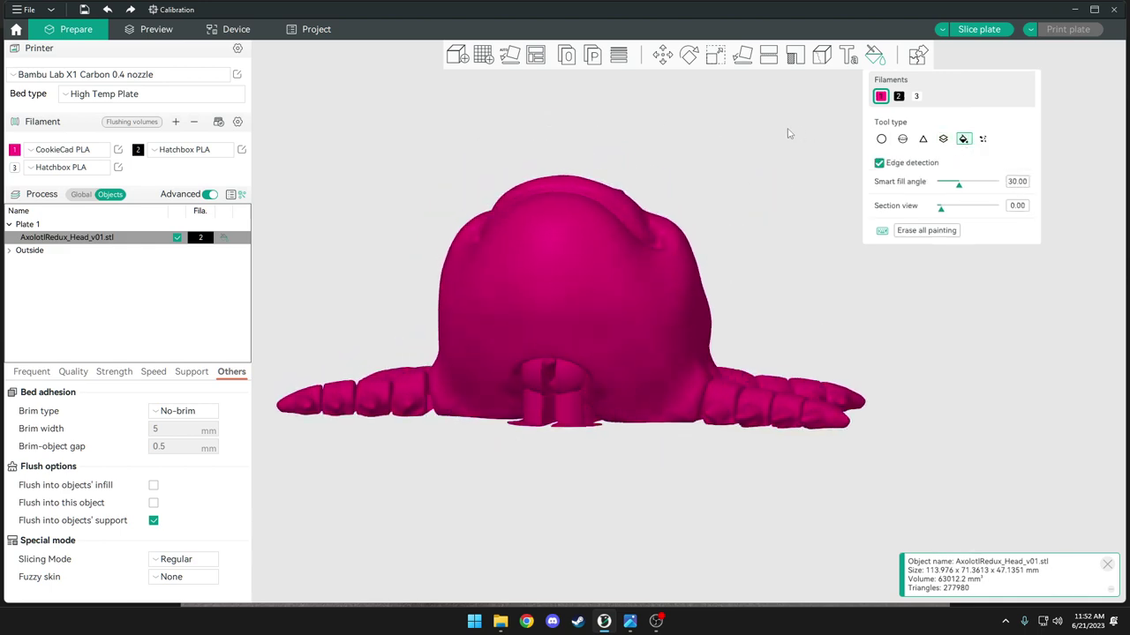
drag(774, 133, 781, 192)
scroll(564, 172, up, 5)
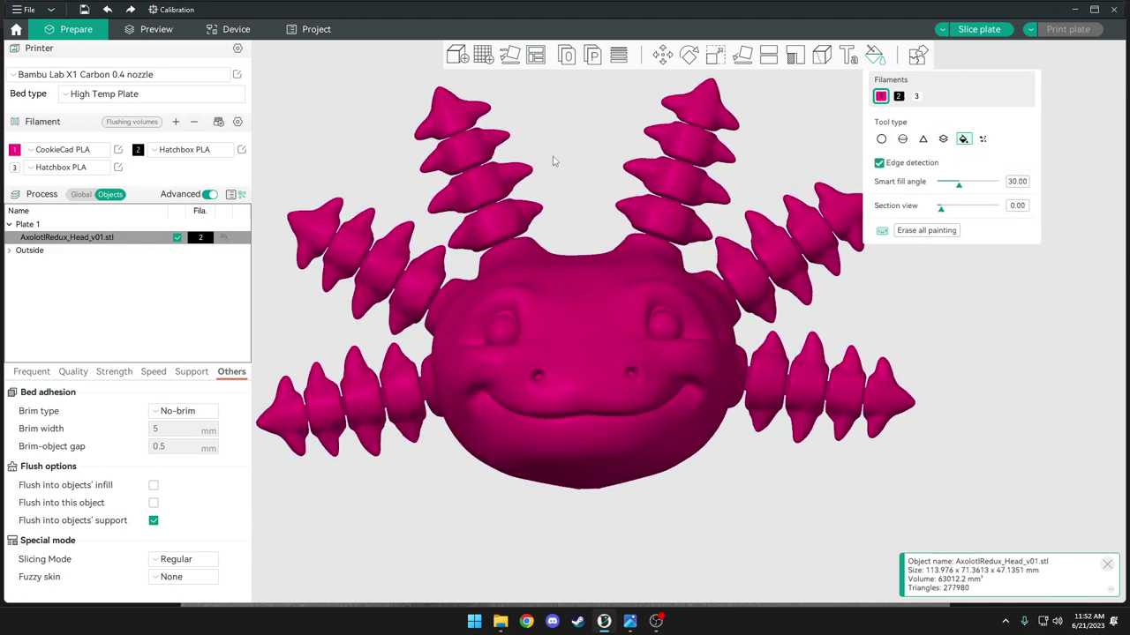
scroll(698, 322, up, 2)
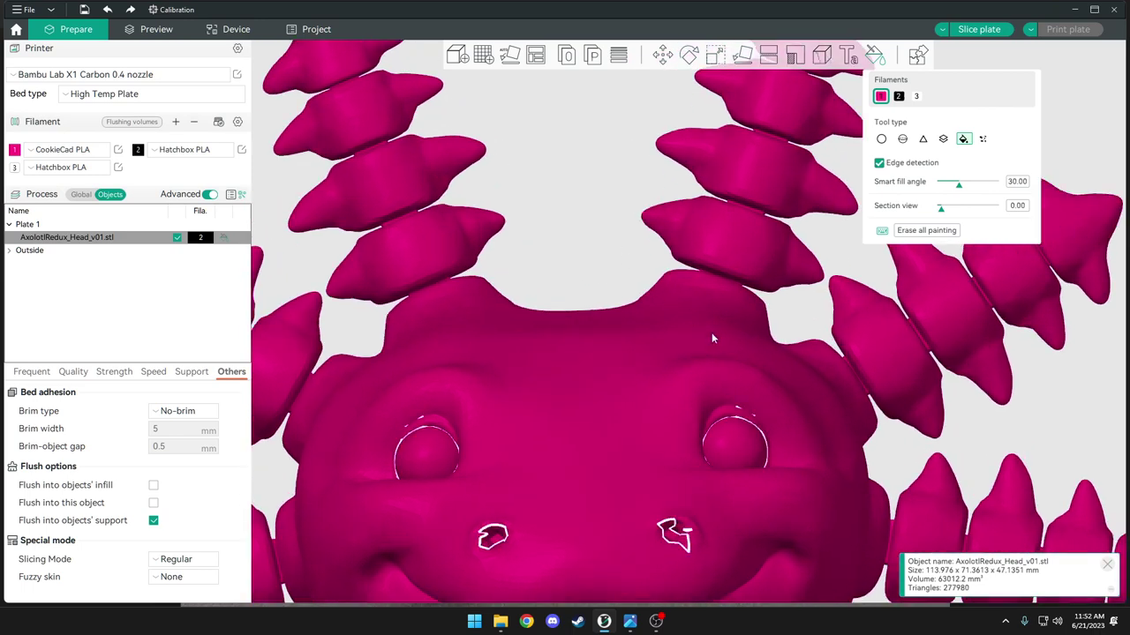
click(732, 448)
click(425, 448)
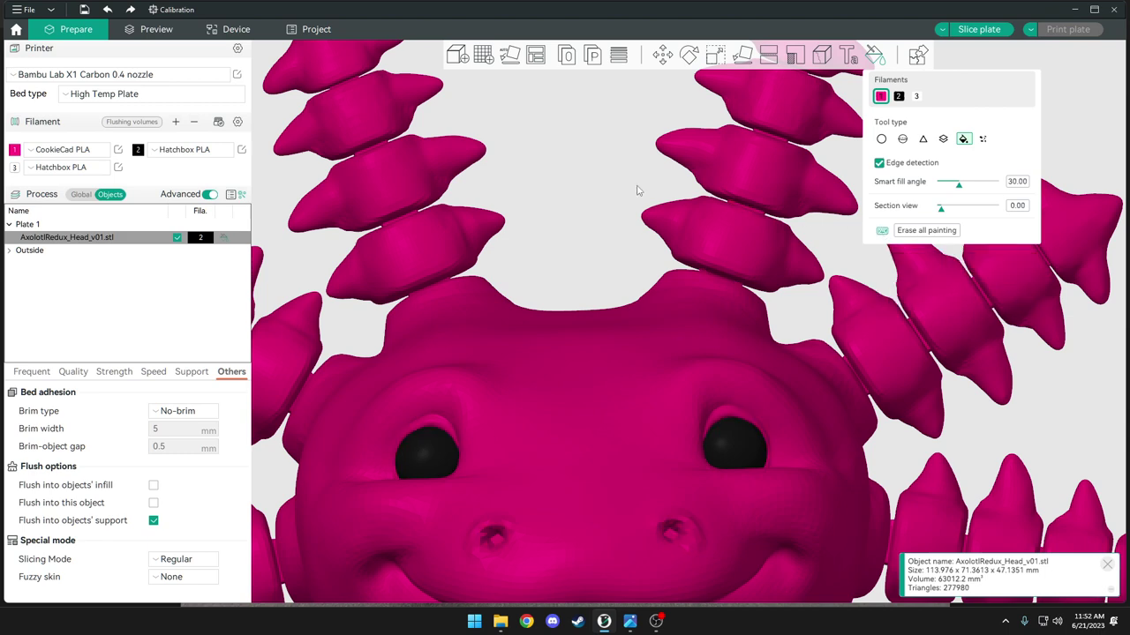
key(Escape)
Add a cylinder modifier to the axolotl head and assign filament 3 to it
scroll(550, 202, down, 8)
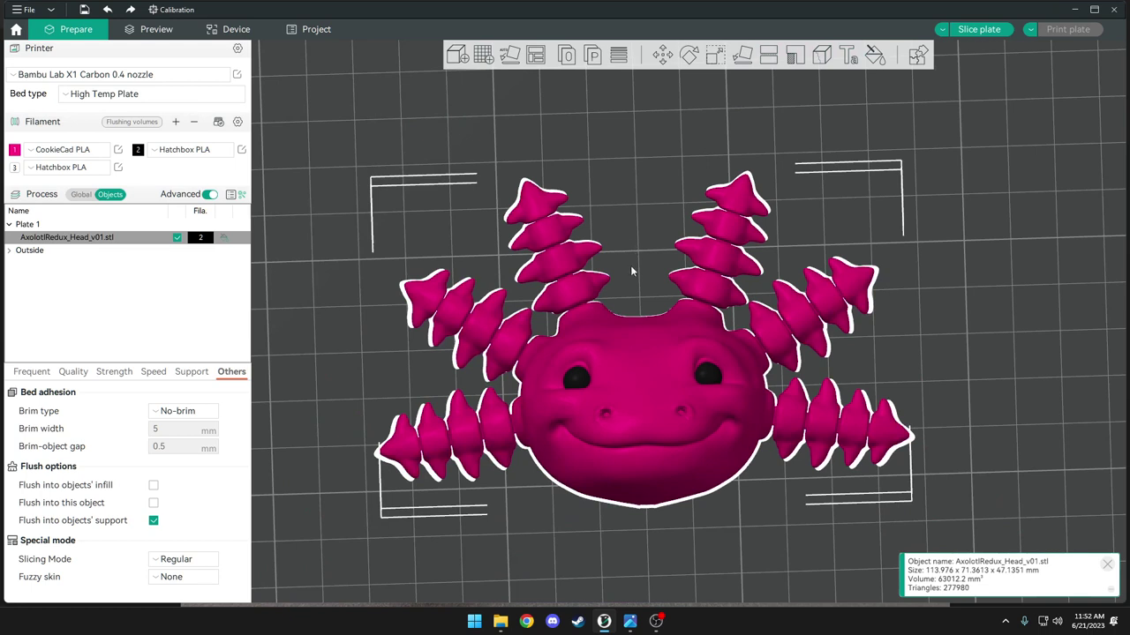
drag(649, 265, 627, 229)
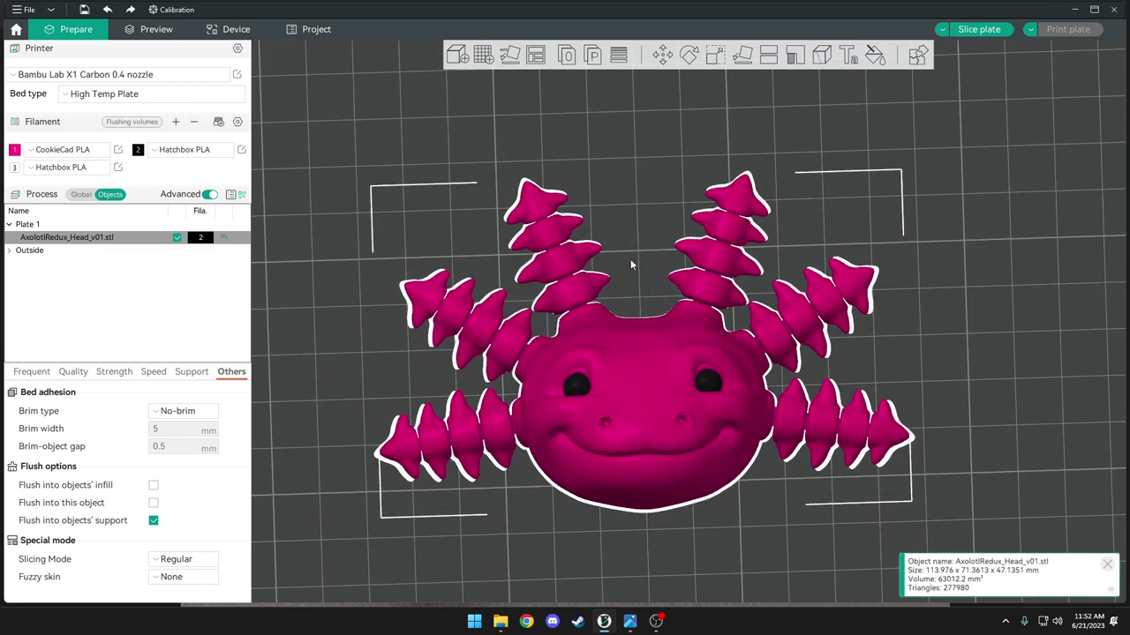
right_click(663, 369)
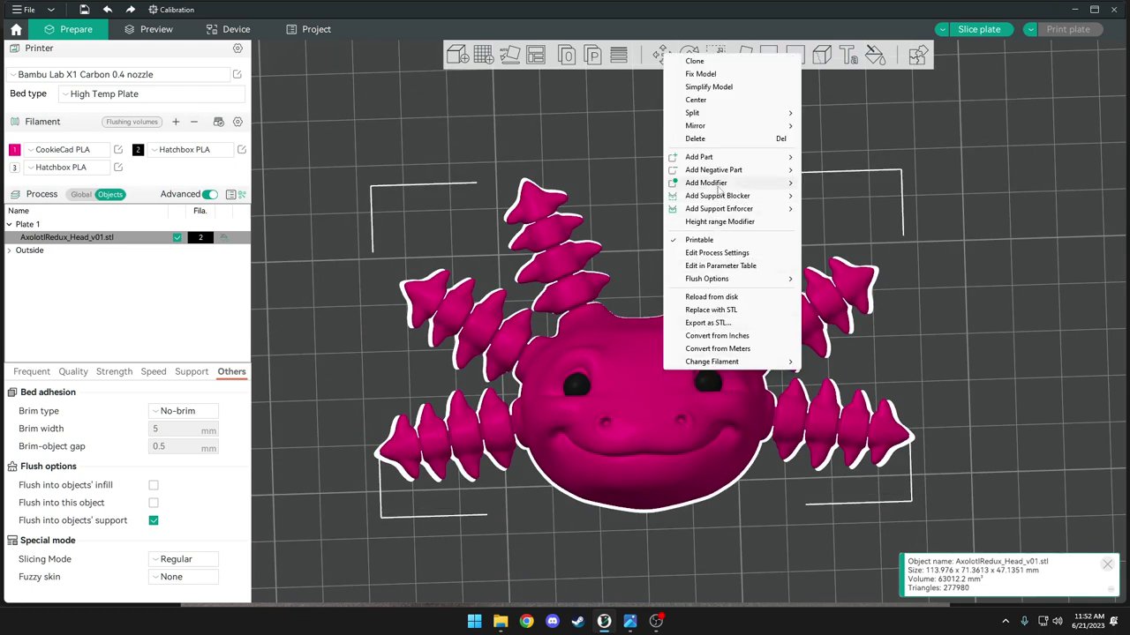
mouse_move(767, 187)
click(838, 271)
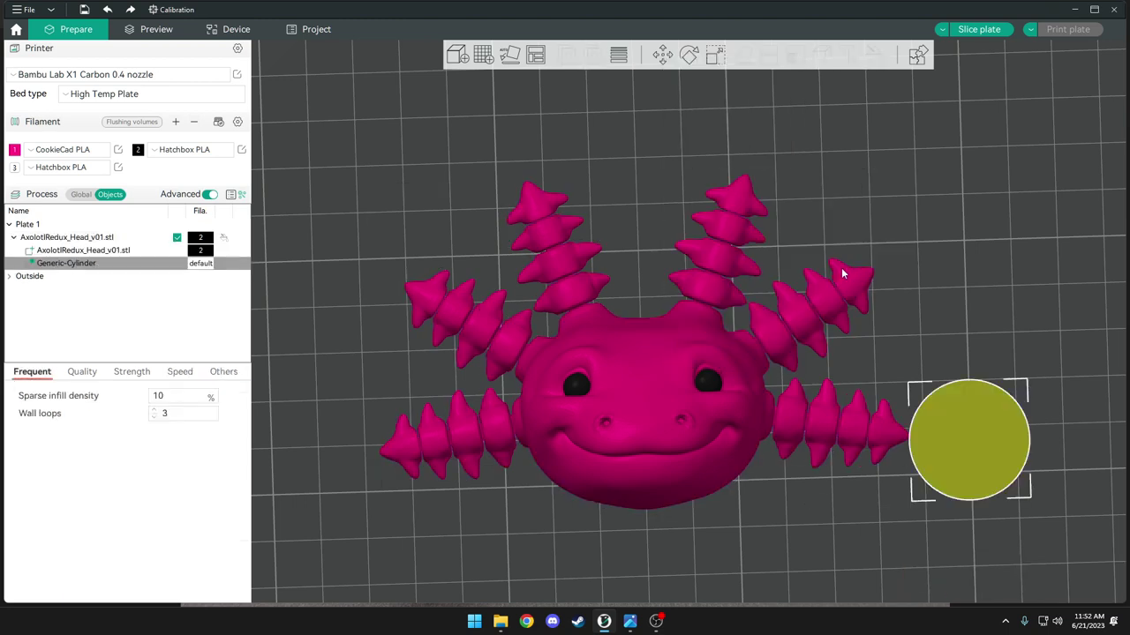
right_drag(996, 296, 858, 206)
drag(858, 206, 838, 187)
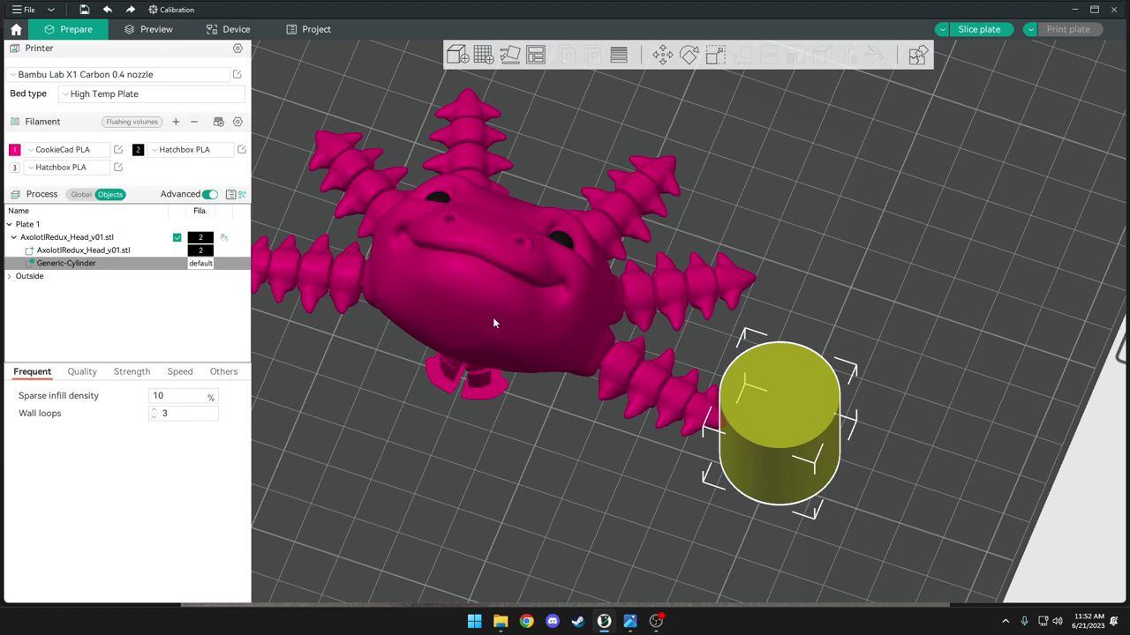
key(3)
Set the cylinder modifier's X and Y size to 2 mm
drag(810, 281, 810, 263)
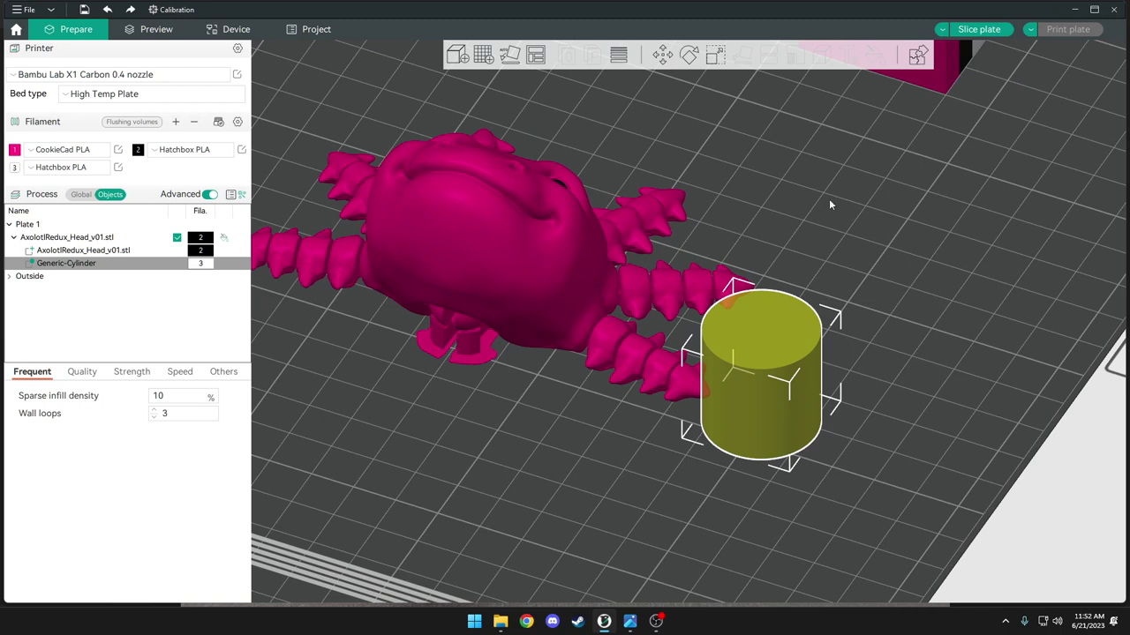
key(s)
double_click(752, 113)
text(25.60)
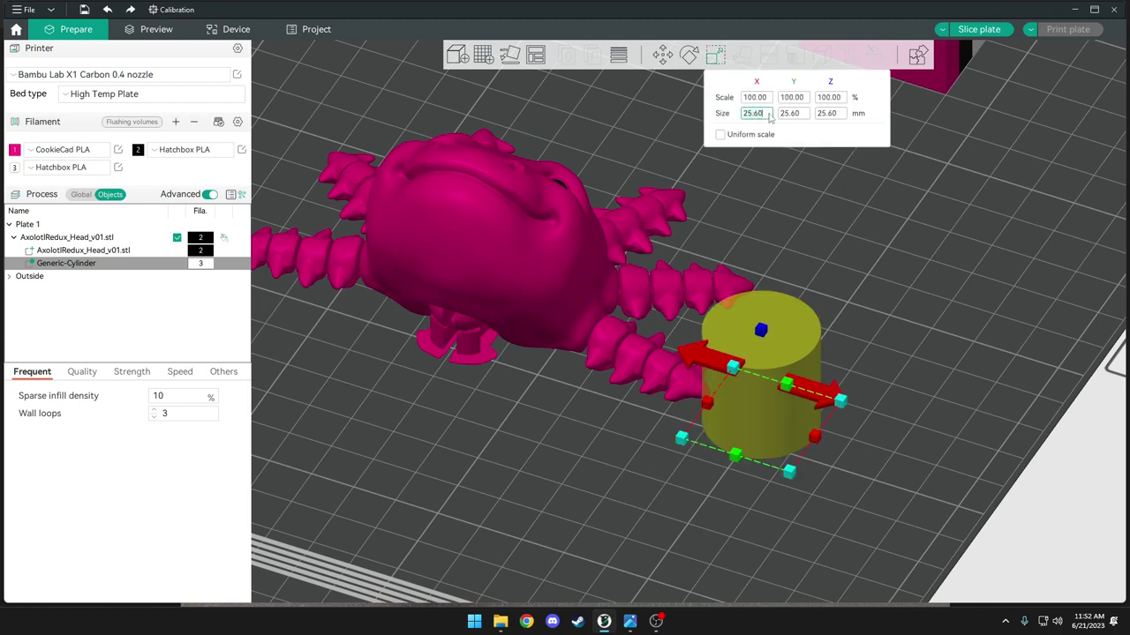
click(793, 113)
text(2)
key(Tab)
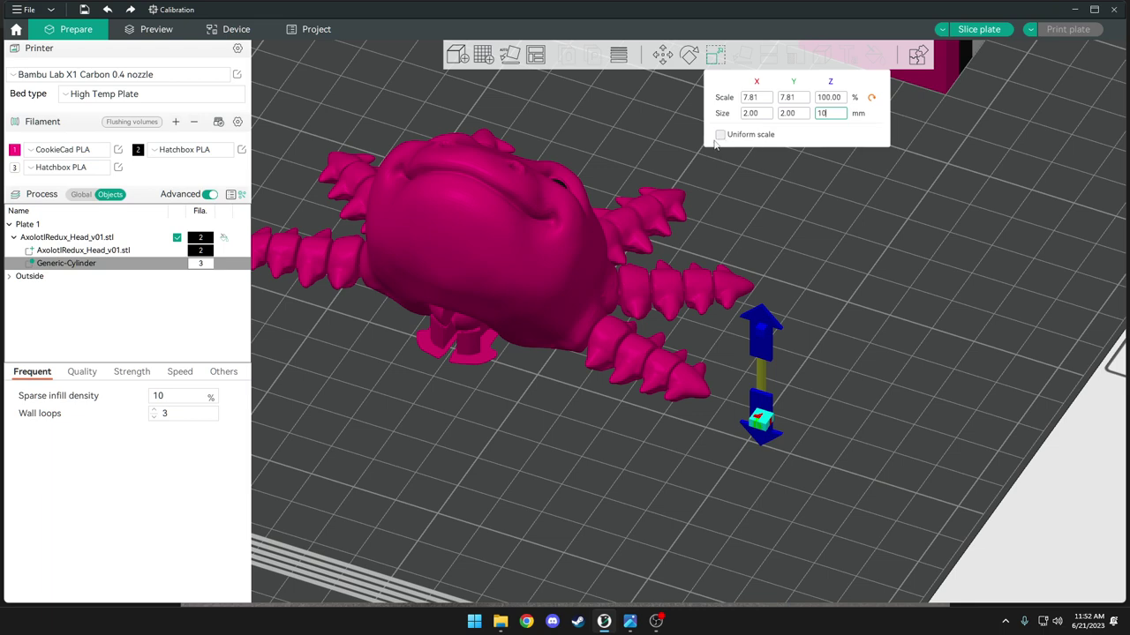
click(842, 220)
Move the thin cylinder against the side of the head near the eye and raise it to a Z position of about 5.15 mm
drag(843, 220, 735, 406)
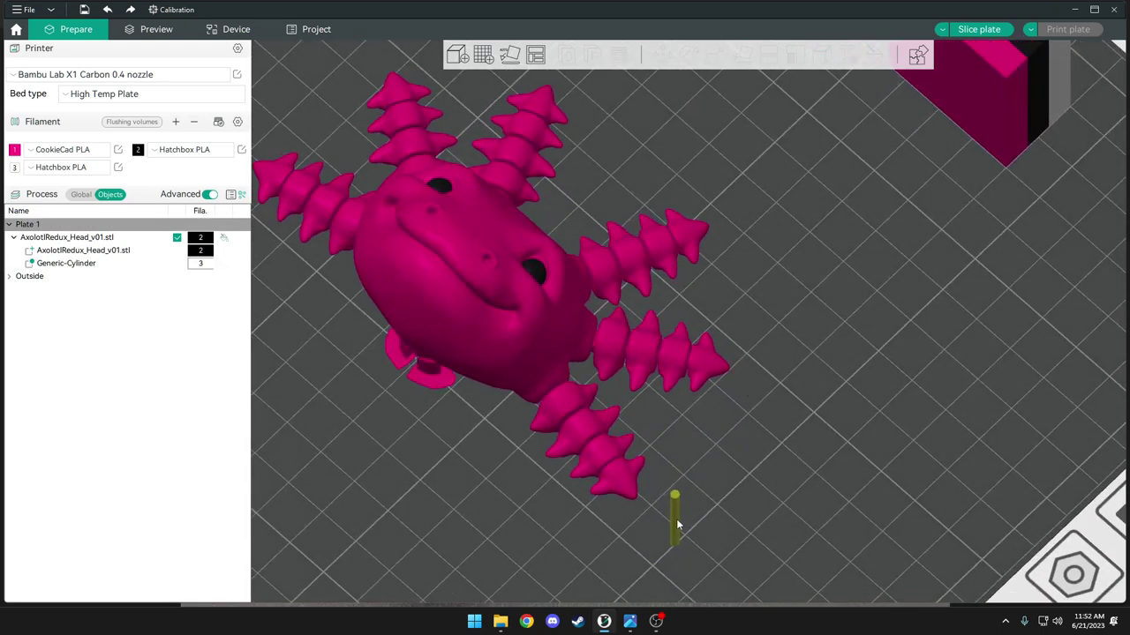
click(611, 399)
drag(611, 398, 533, 269)
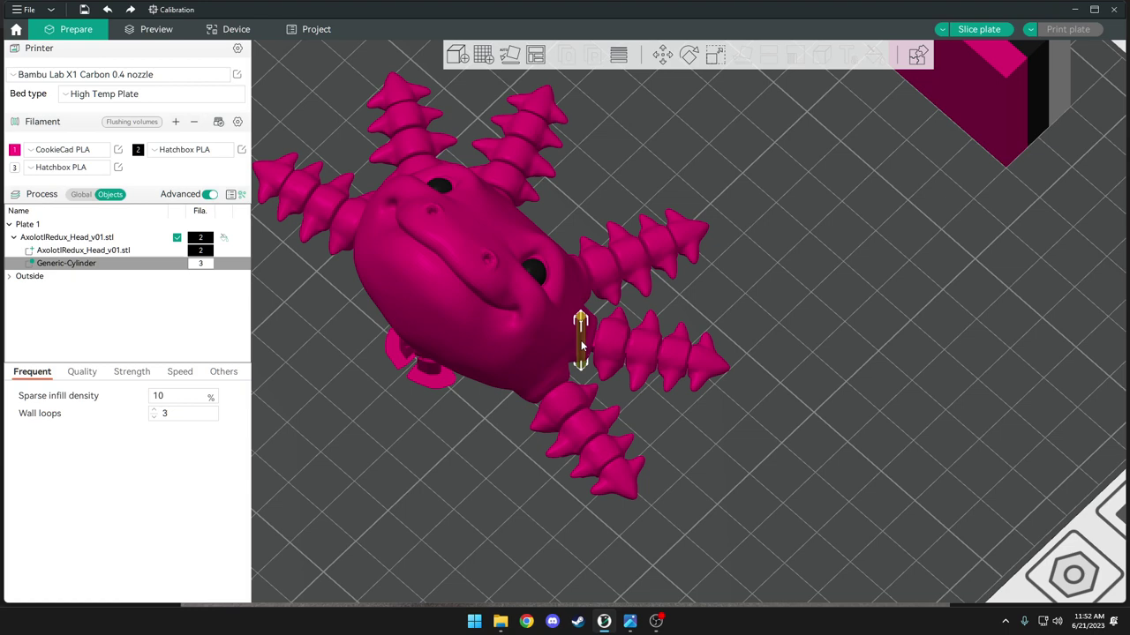
drag(714, 320, 745, 267)
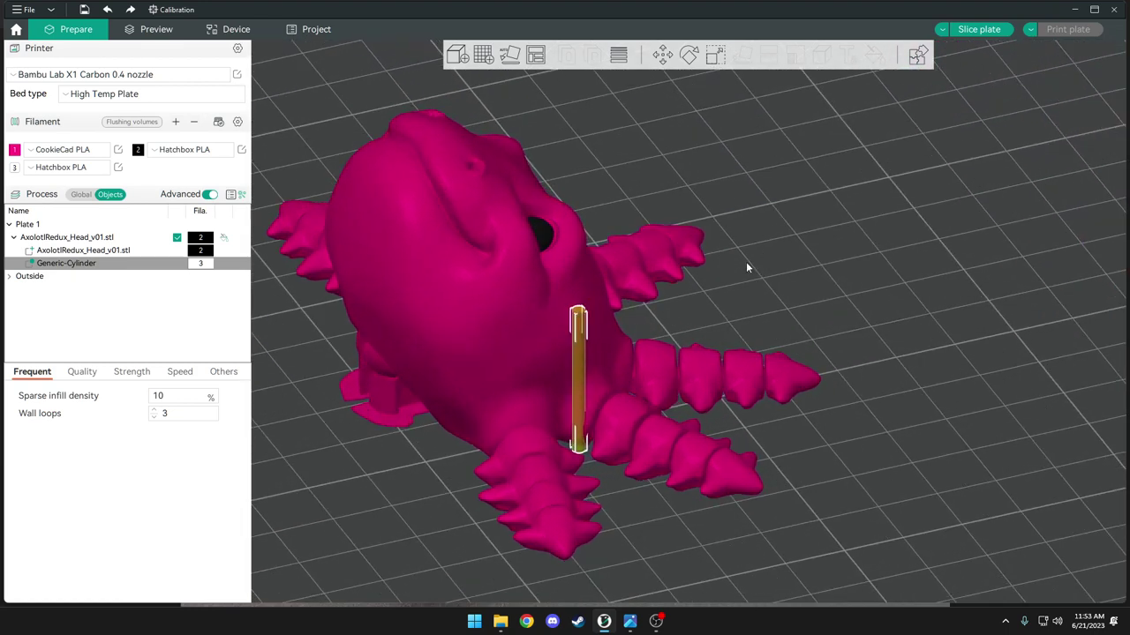
key(m)
drag(580, 297, 609, 252)
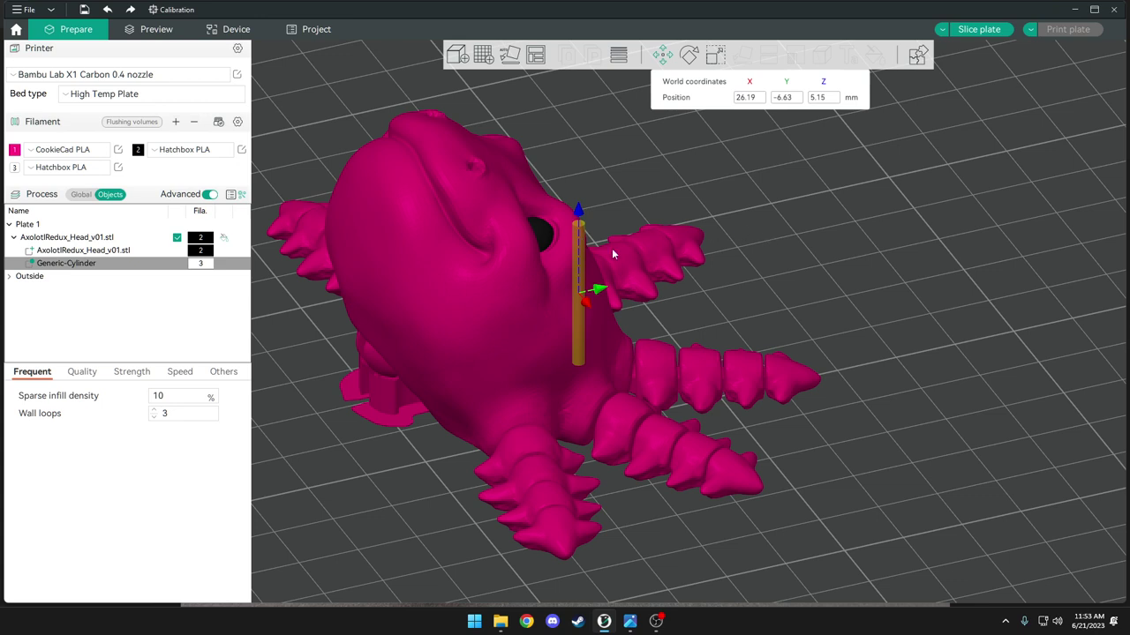
click(787, 272)
Set the cylinder modifier's Z size to 10 mm
click(573, 265)
key(s)
click(830, 113)
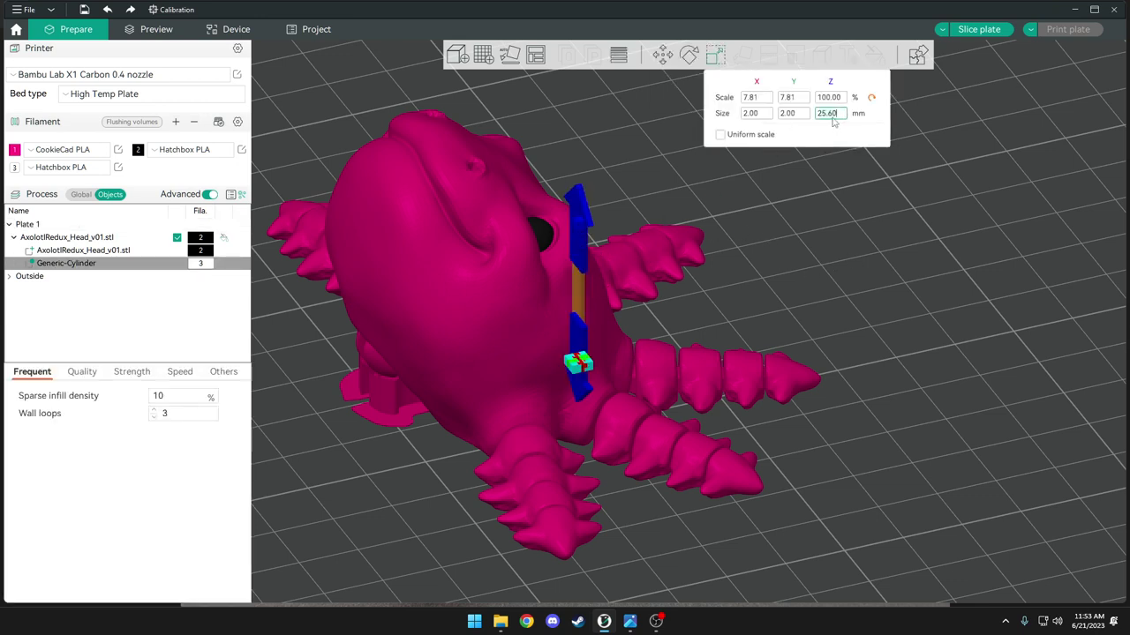
text(10)
key(Tab)
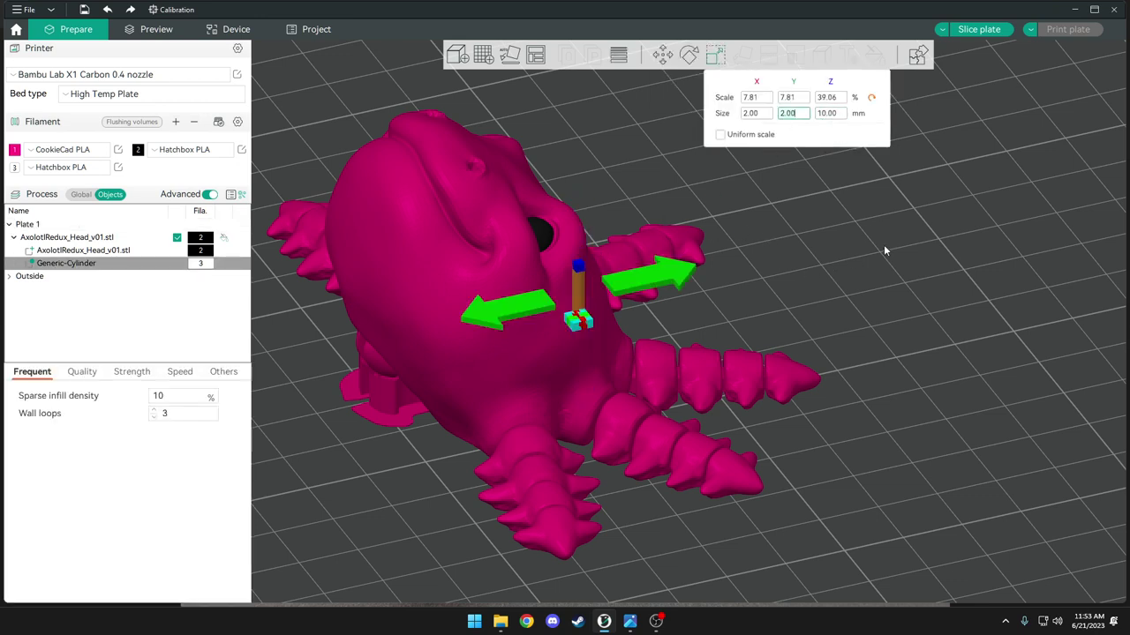
click(884, 249)
Move the cylinder into the outer part of the eyeball, at about X 16.80, Y -8.04 and Z 8.58 mm
drag(580, 281, 547, 241)
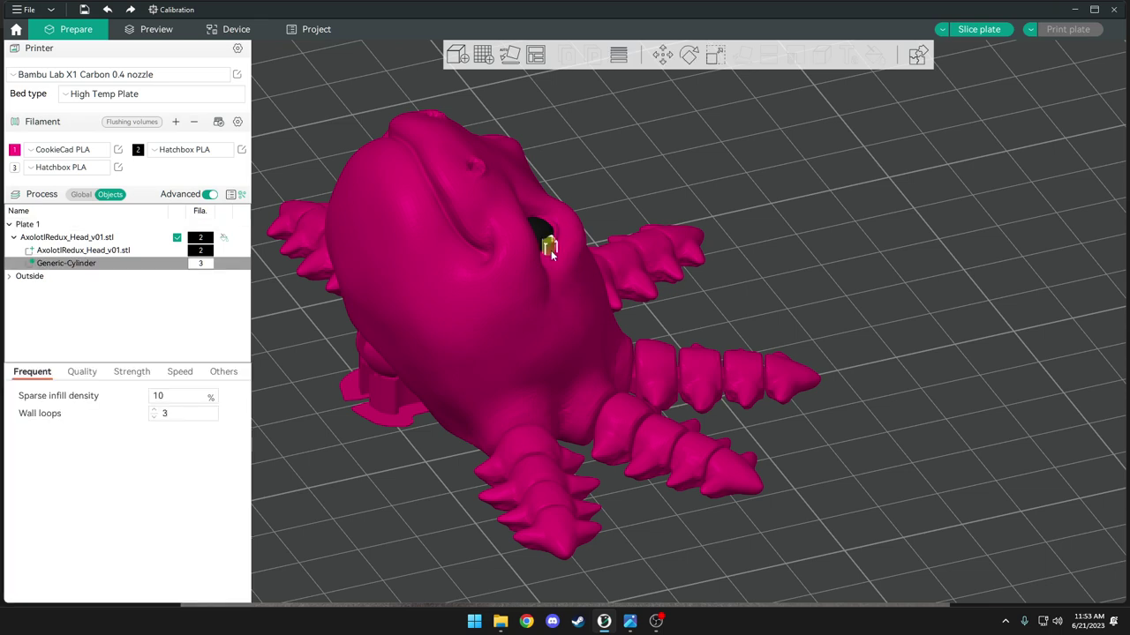
key(m)
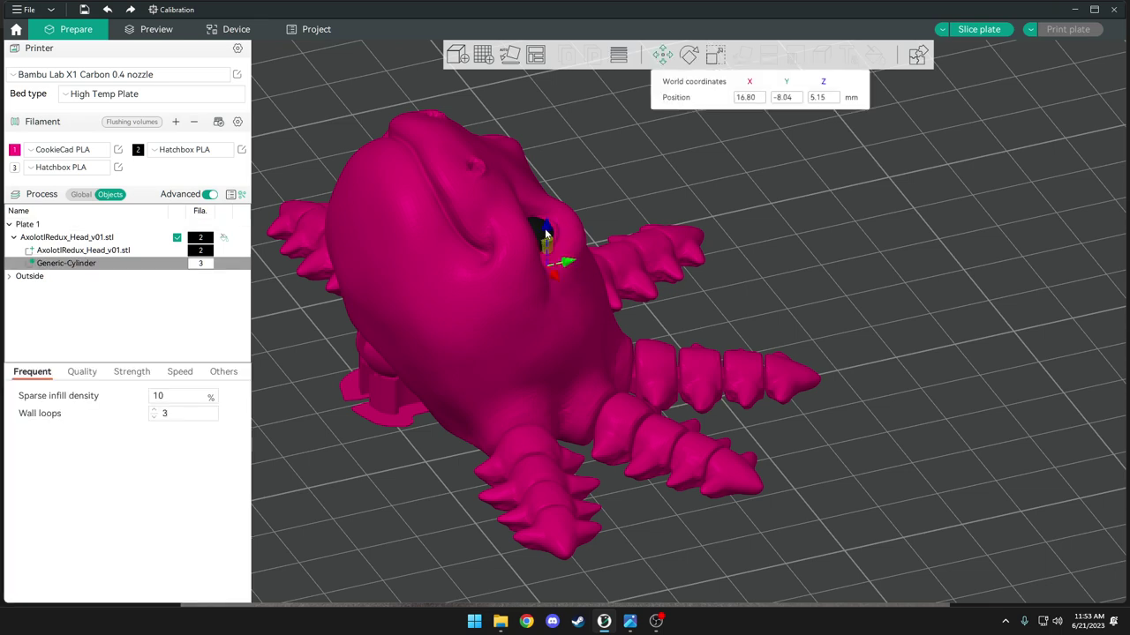
drag(544, 214, 545, 206)
Slice the plate and examine the eye highlight up close in the sliced preview
drag(749, 182, 799, 237)
scroll(923, 261, up, 4)
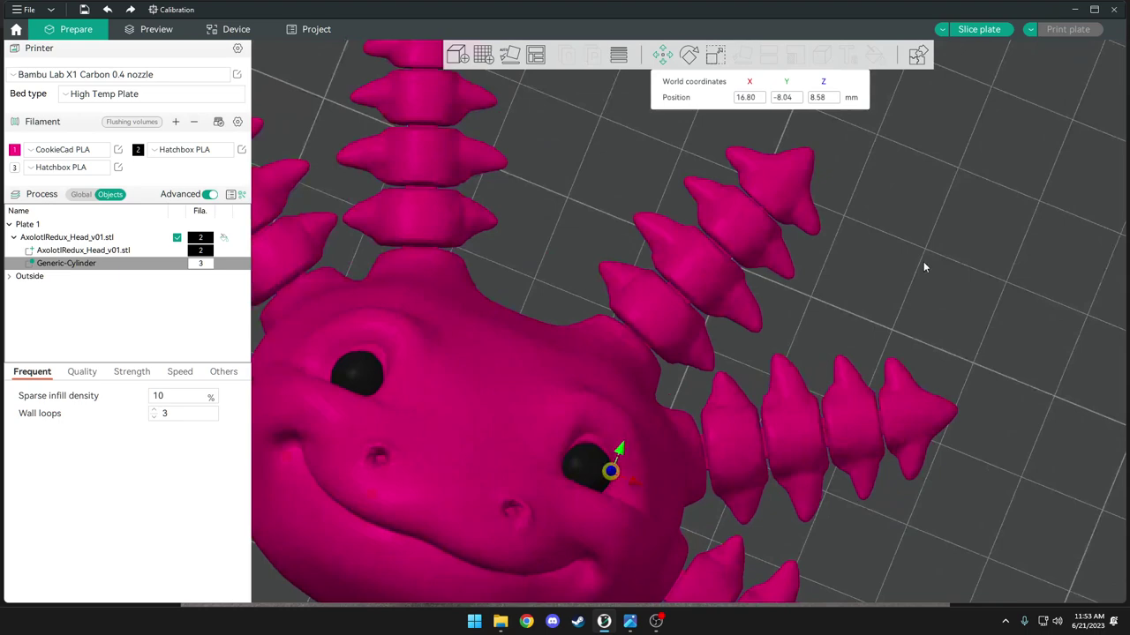
right_drag(923, 261, 1014, 133)
drag(1014, 133, 671, 300)
click(845, 174)
drag(845, 174, 607, 271)
click(978, 29)
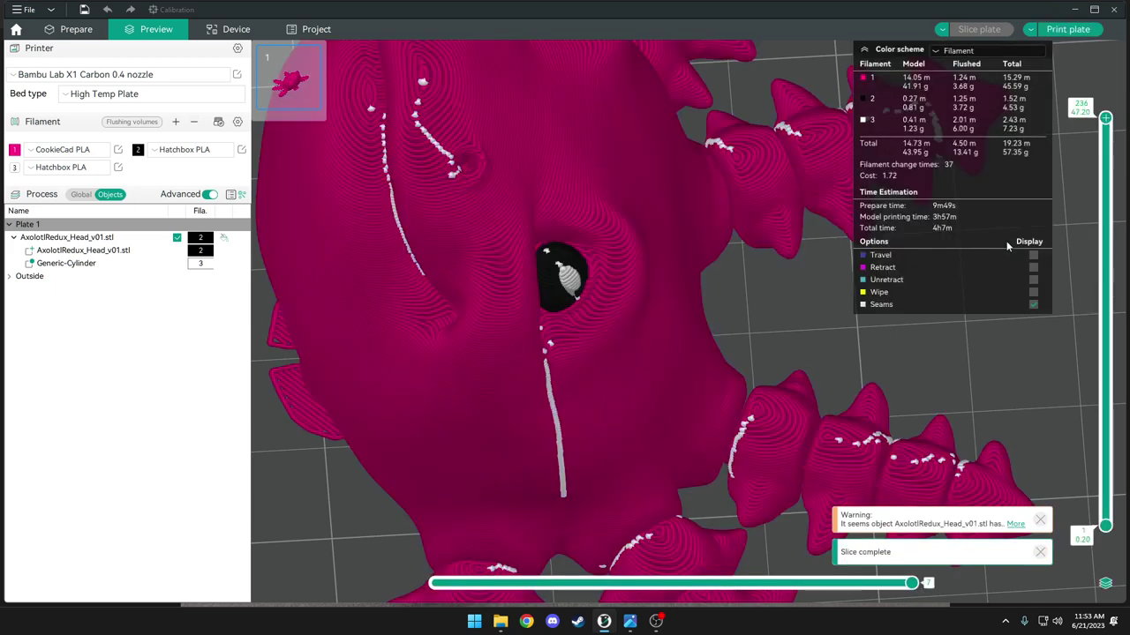
scroll(770, 284, up, 5)
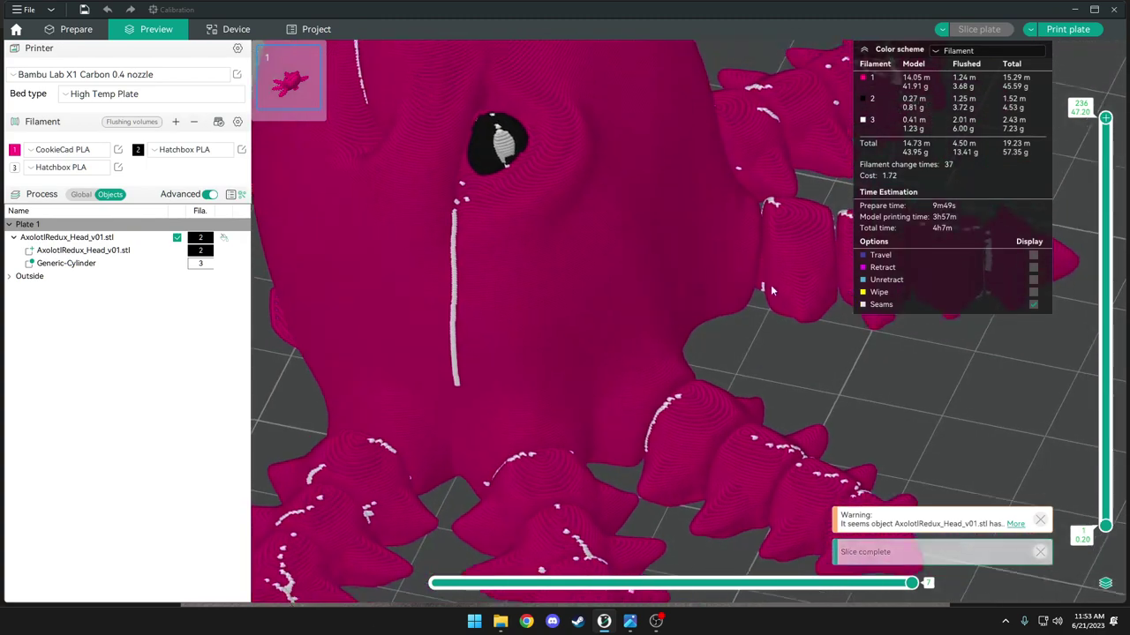
scroll(789, 355, up, 2)
right_drag(645, 183, 855, 209)
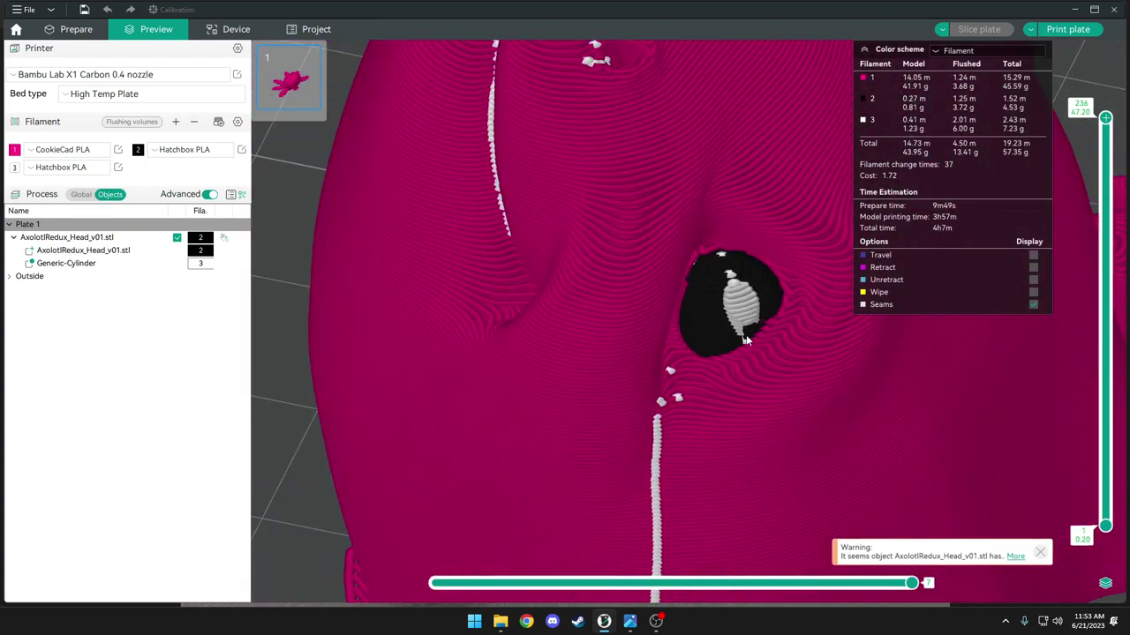
Inspect the sliced highlight, and move the cylinder slightly inward on the eye to about X 14.91 and Y -7.89 mm
scroll(753, 326, down, 10)
drag(545, 99, 795, 233)
right_drag(795, 232, 615, 70)
scroll(615, 71, up, 10)
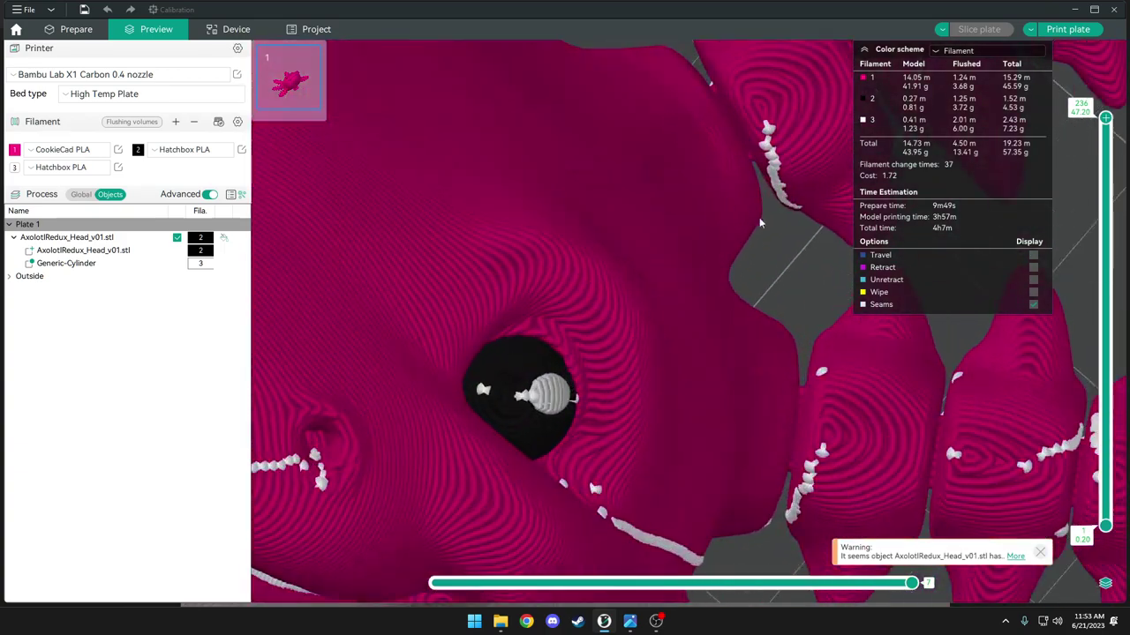
mouse_move(782, 258)
mouse_down()
mouse_move(802, 256)
mouse_move(771, 246)
mouse_up()
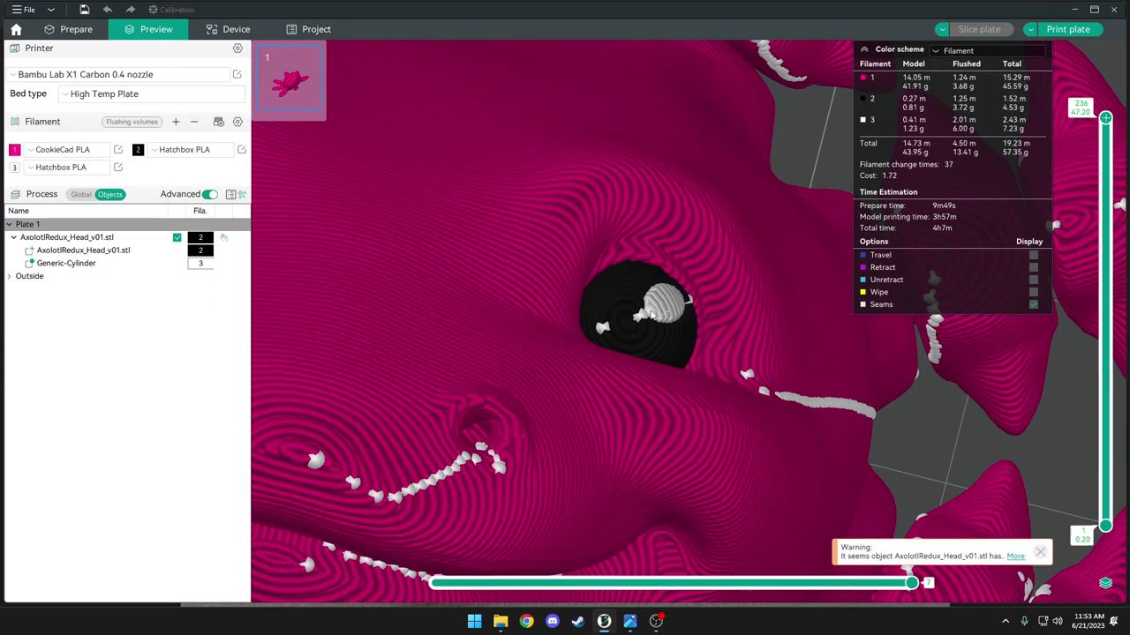
click(76, 29)
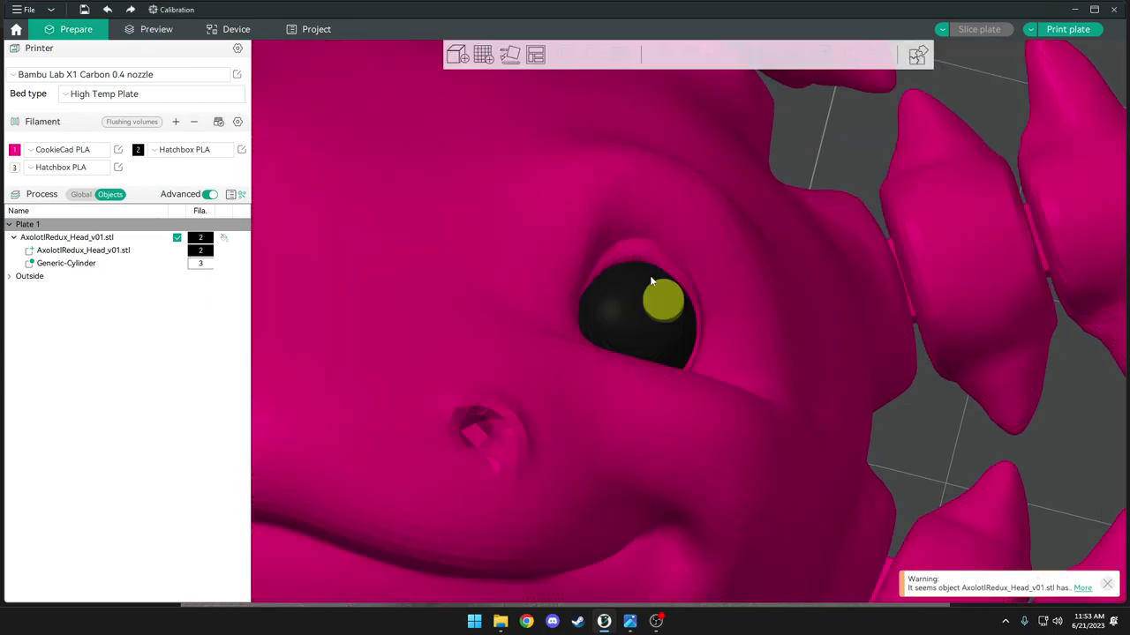
click(666, 305)
key(m)
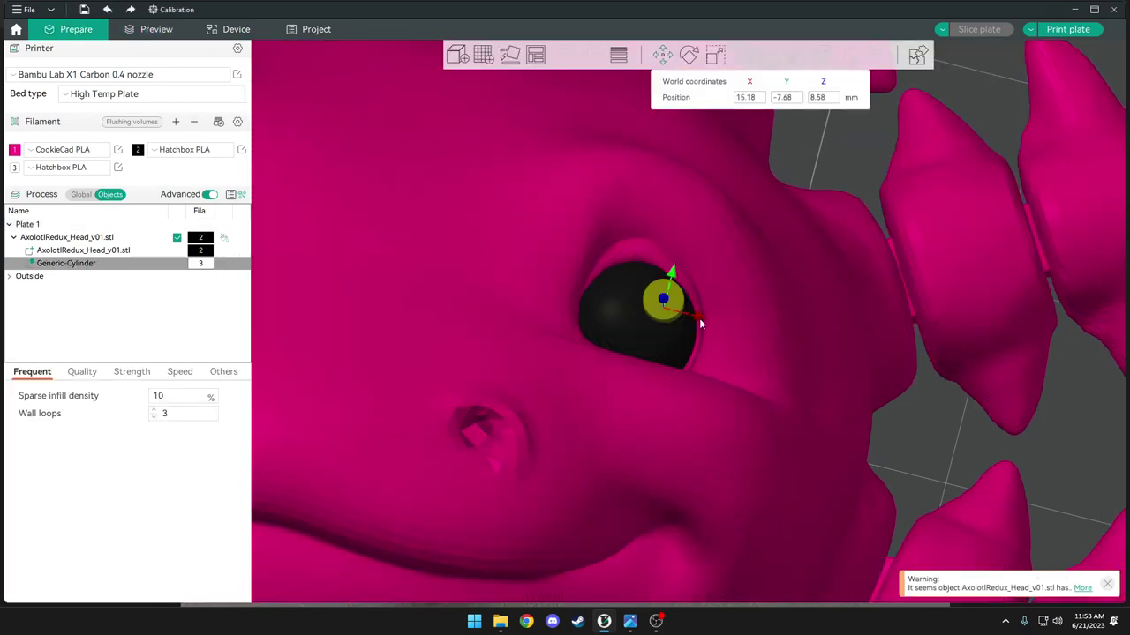
drag(698, 319, 691, 318)
drag(668, 273, 663, 281)
scroll(738, 273, down, 5)
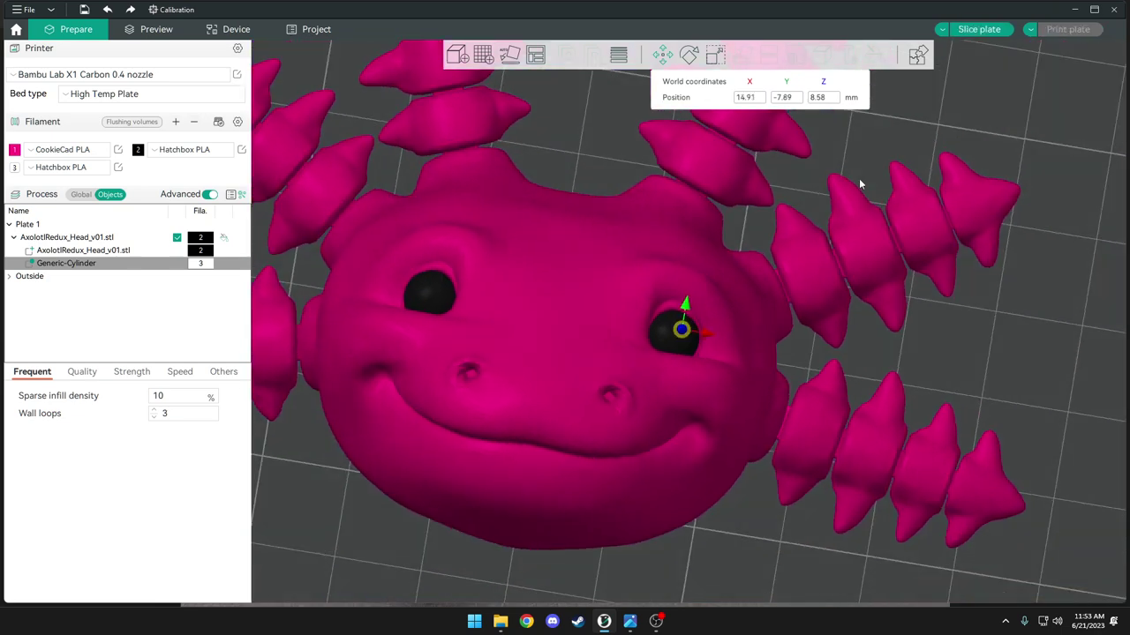
Duplicate the highlight cylinder and move one of the two to the lower inner part of the same eye
scroll(813, 199, up, 3)
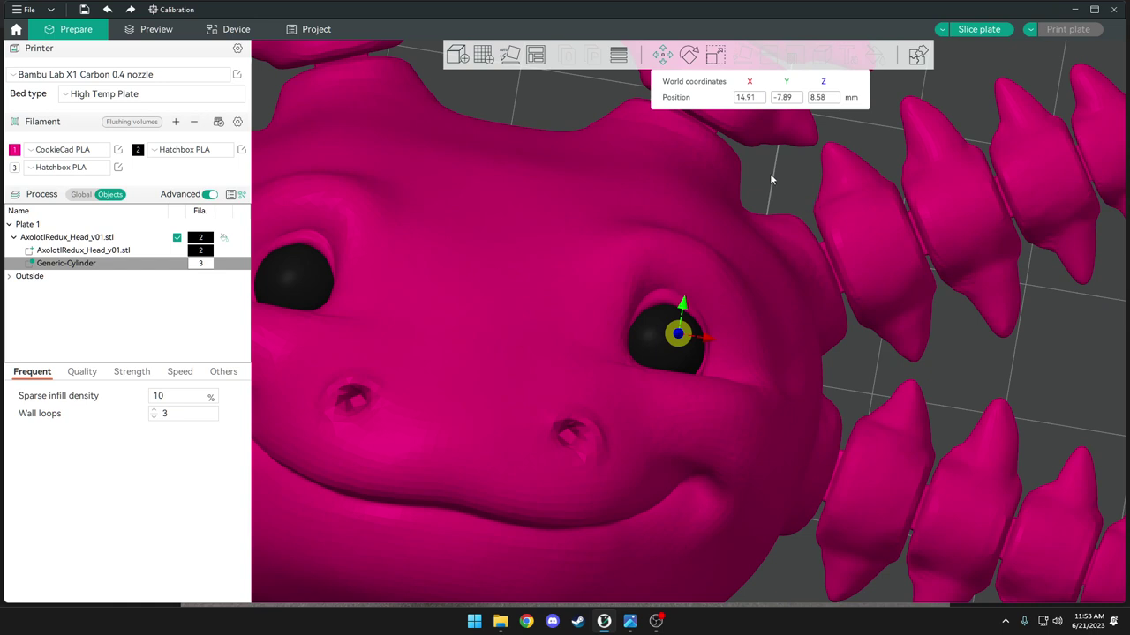
key(ctrl+v)
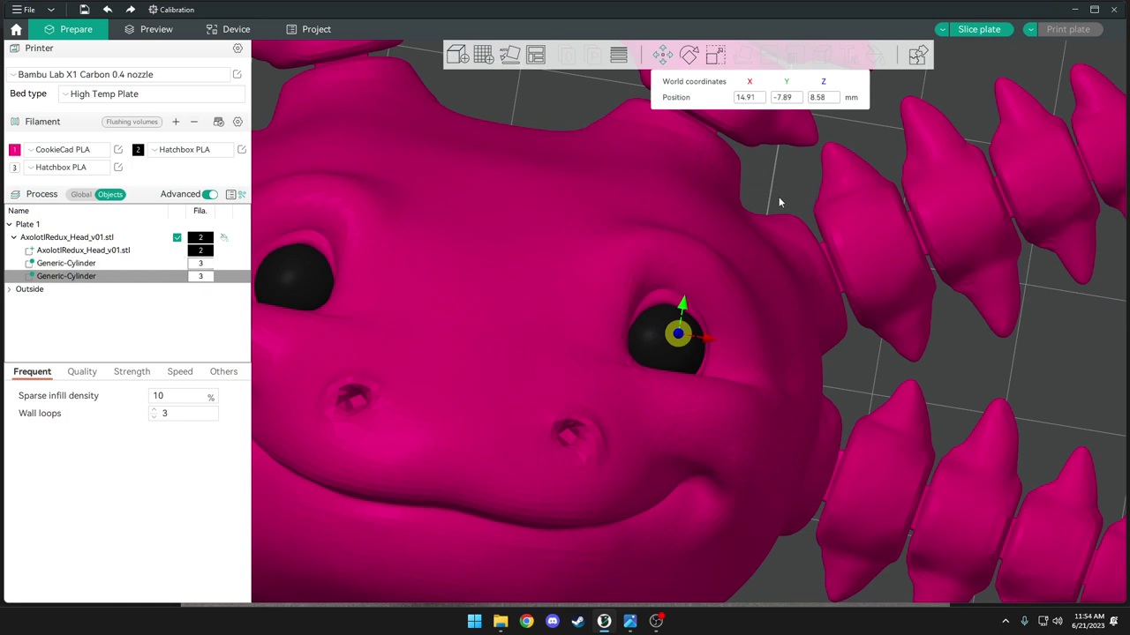
key(Escape)
drag(675, 340, 651, 354)
Set the lower cylinder's X and Y size to 1 mm
key(s)
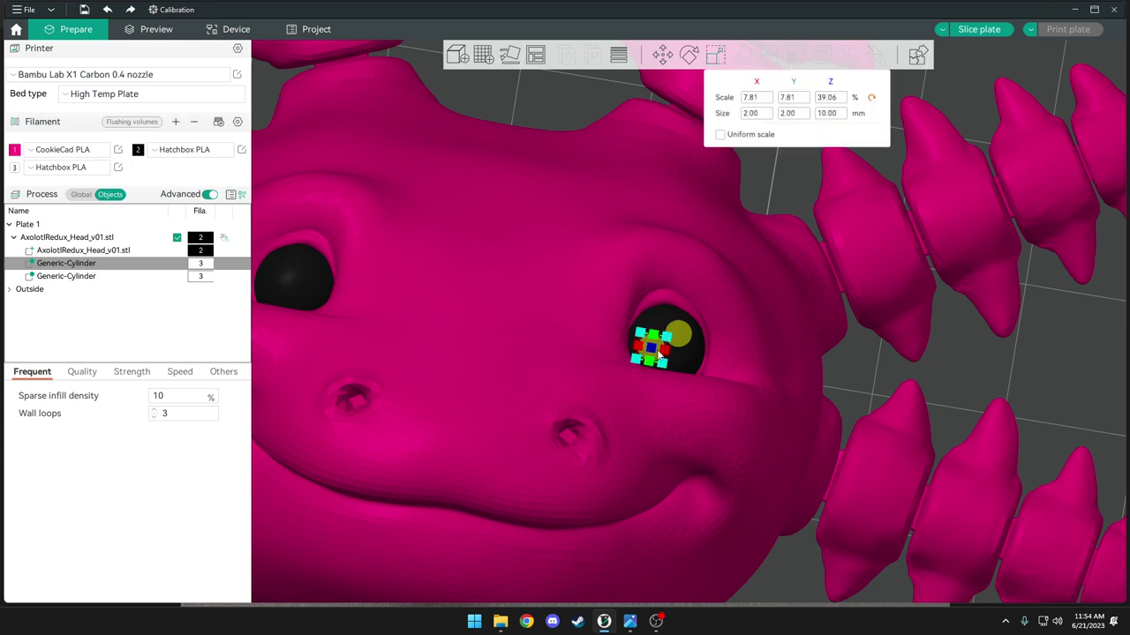
click(757, 113)
text(1)
key(Tab)
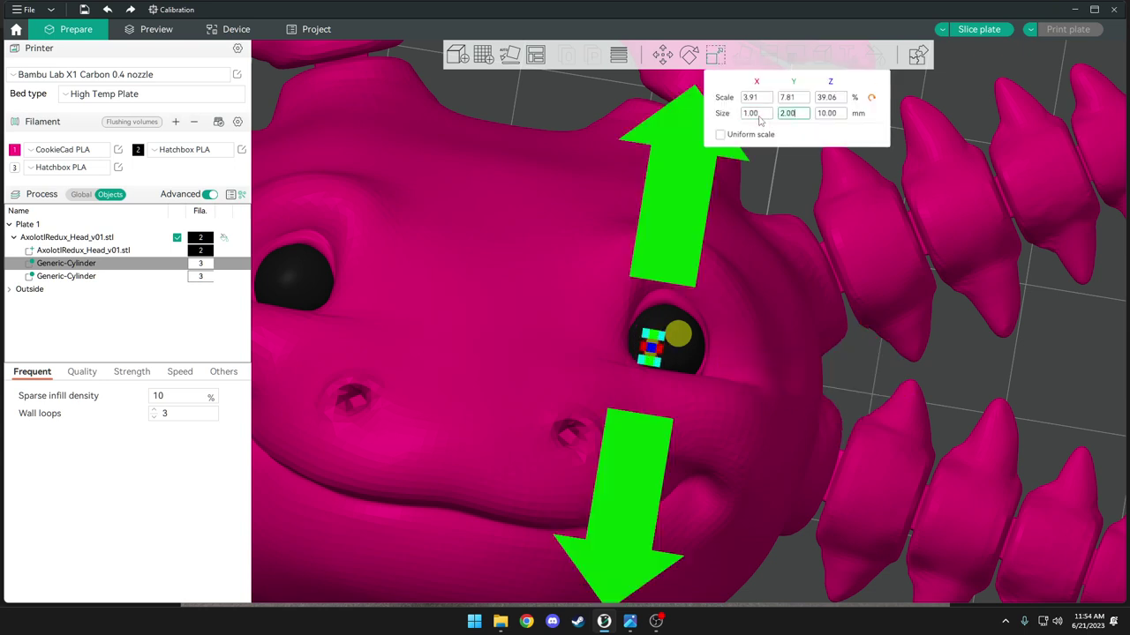
text(1)
key(Tab)
scroll(900, 366, up, 3)
click(902, 371)
Fine-tune the small cylinder's position in the lower inner part of the eye
scroll(824, 379, up, 2)
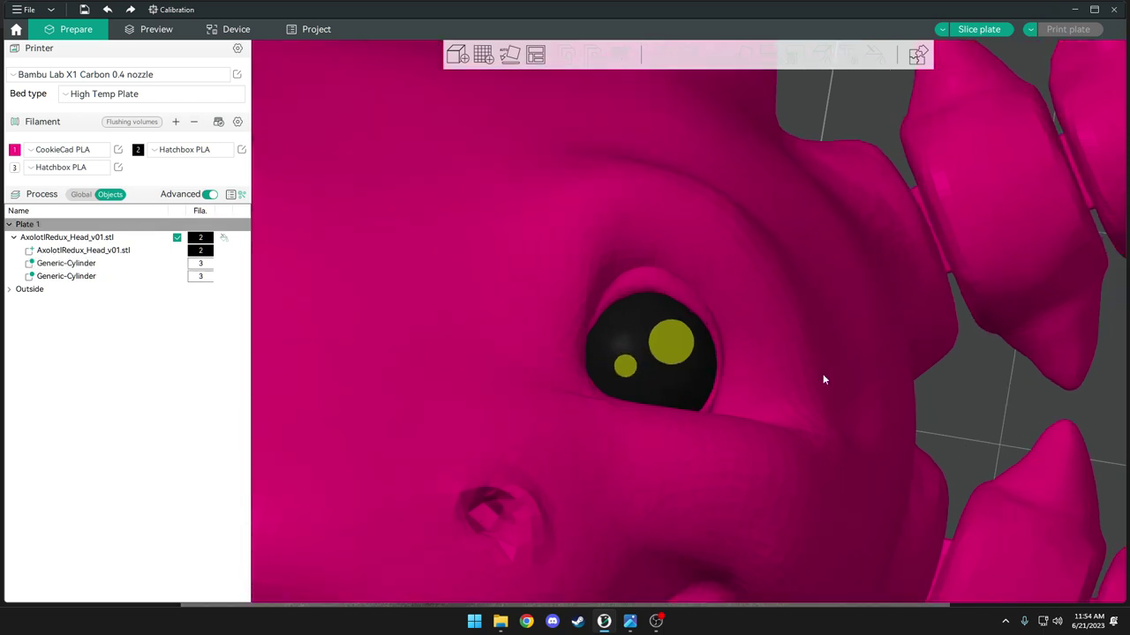
click(631, 375)
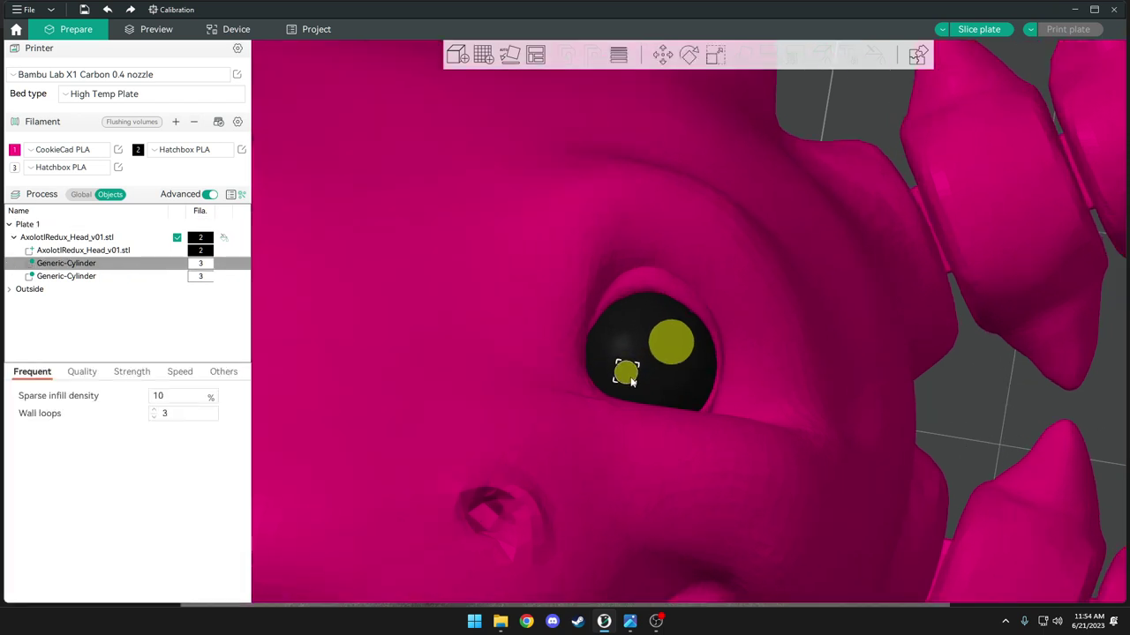
drag(631, 376, 628, 371)
Duplicate the large and small highlight cylinders together and move the copies along X into the other eye
scroll(629, 376, down, 5)
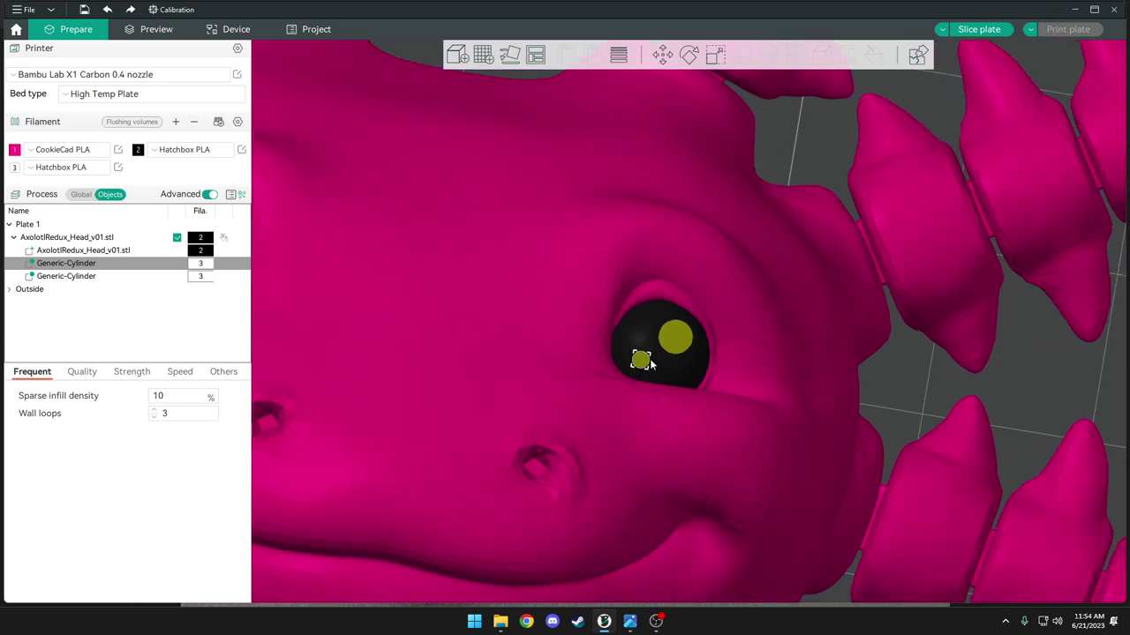
ctrl+click(680, 332)
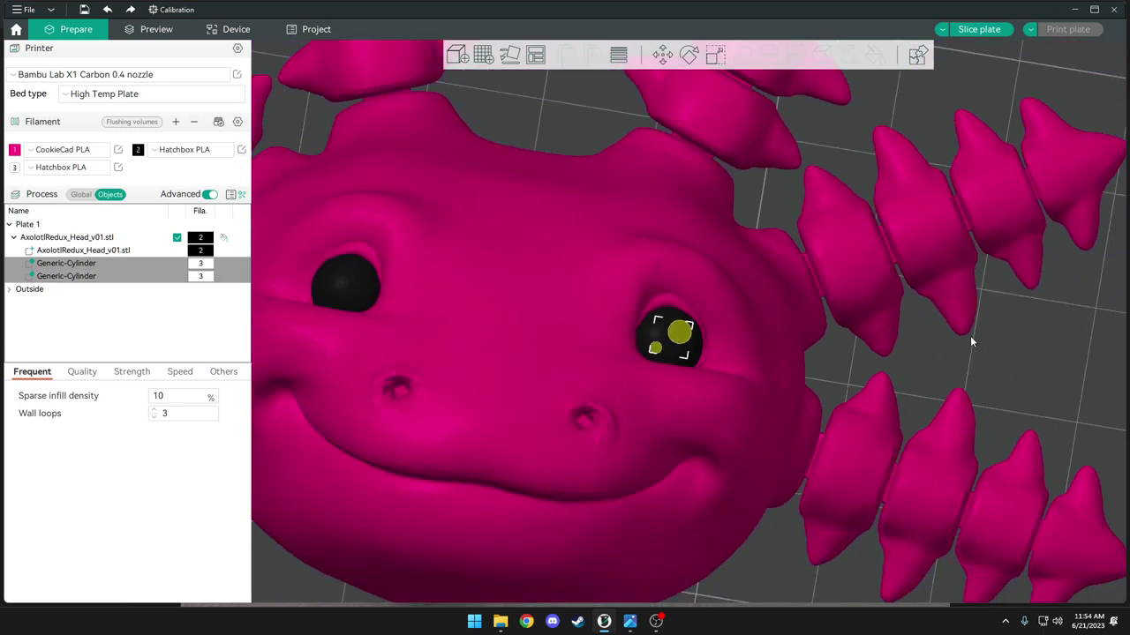
key(ctrl+v)
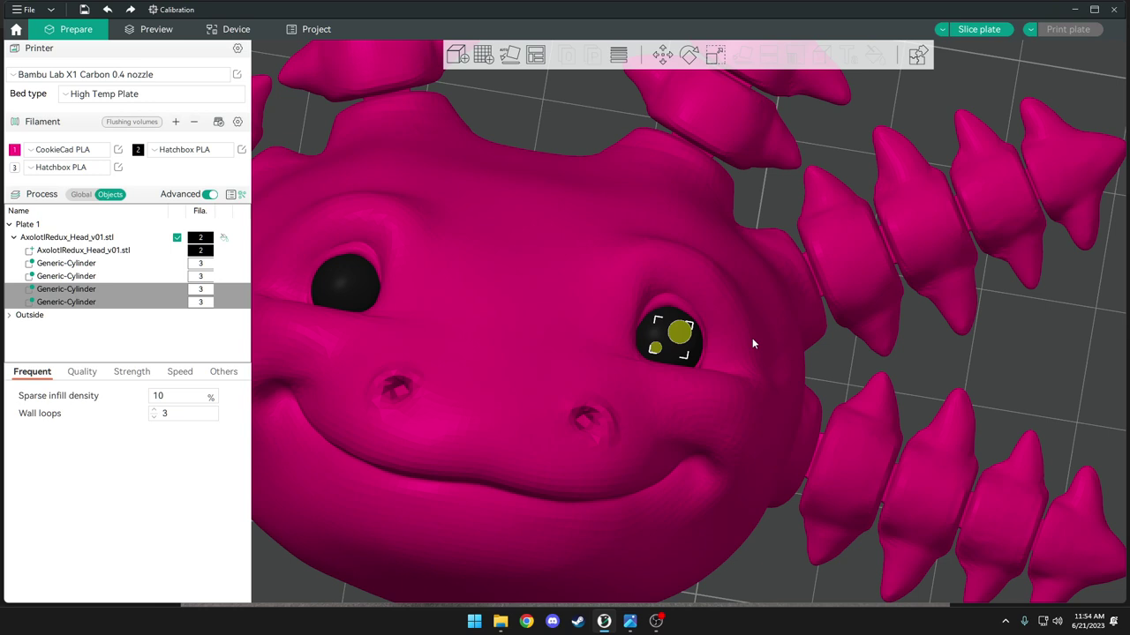
key(m)
drag(707, 344, 380, 301)
Nudge the copied pair of cylinders slightly outward along X within the second eye
middle_drag(535, 152, 753, 181)
scroll(754, 182, up, 3)
scroll(749, 187, up, 2)
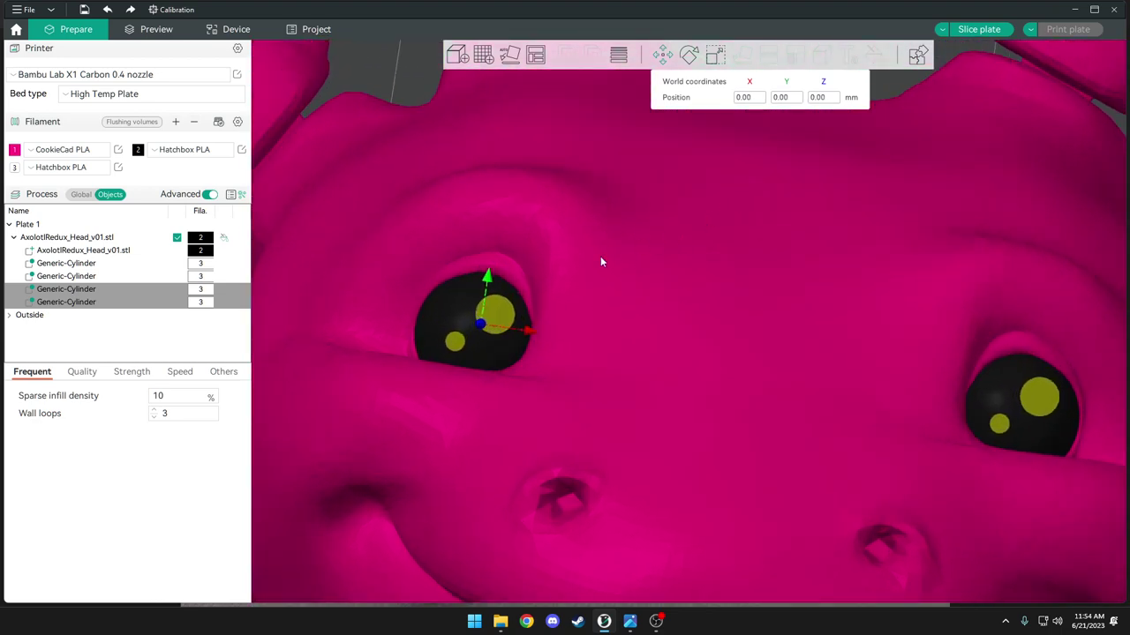
drag(529, 336, 520, 330)
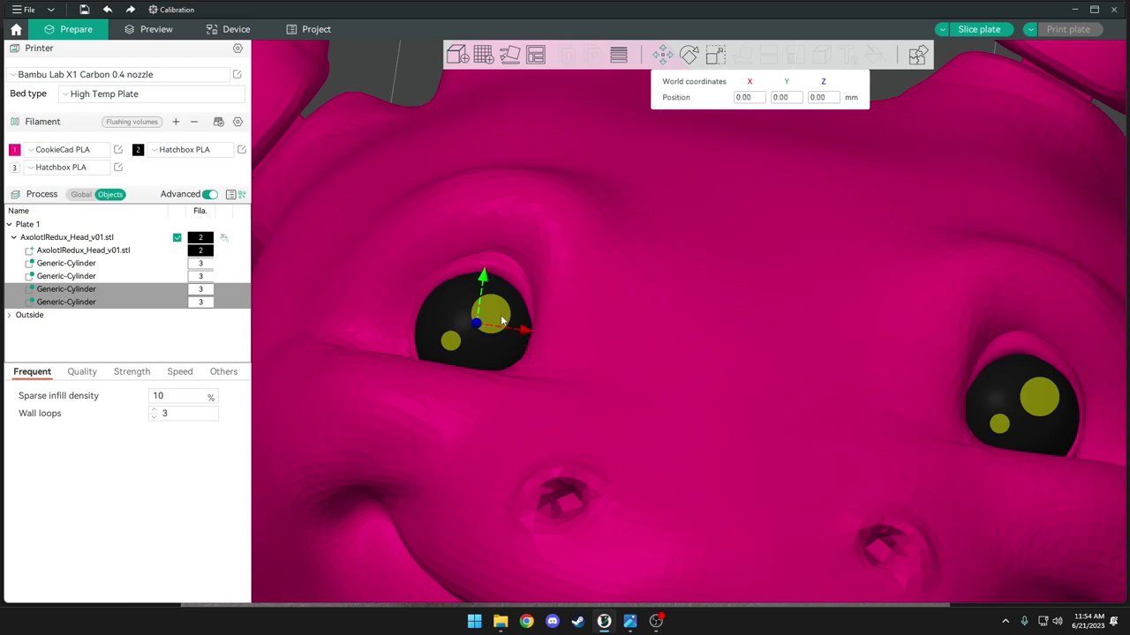
Slice the plate and examine the white highlights on both eyes in the sliced preview
scroll(502, 317, down, 5)
click(978, 31)
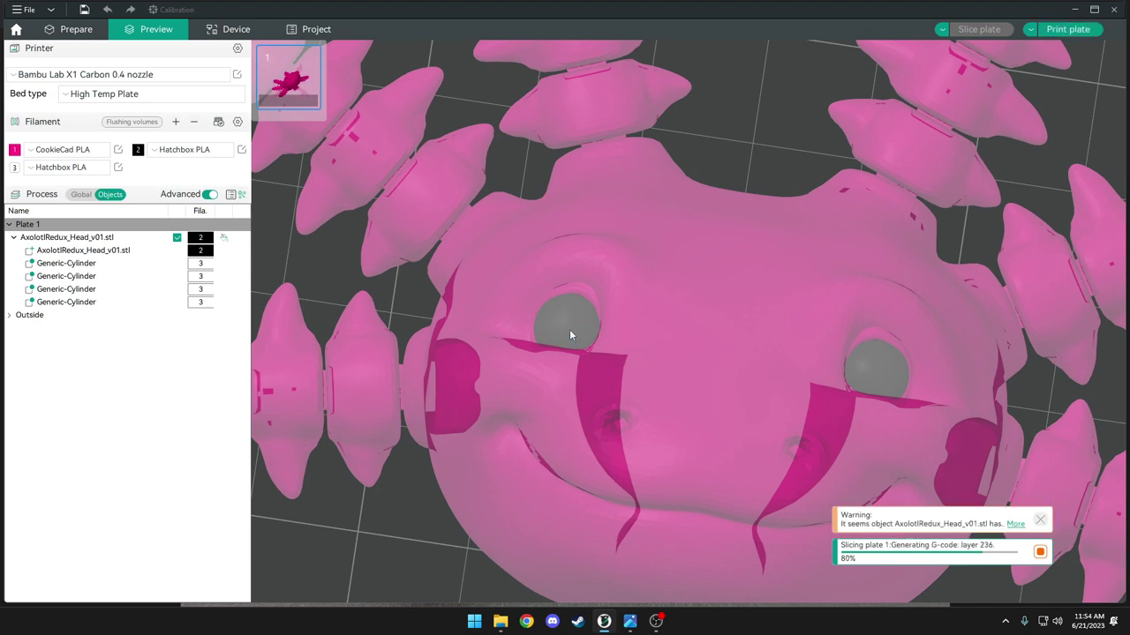
scroll(584, 341, up, 2)
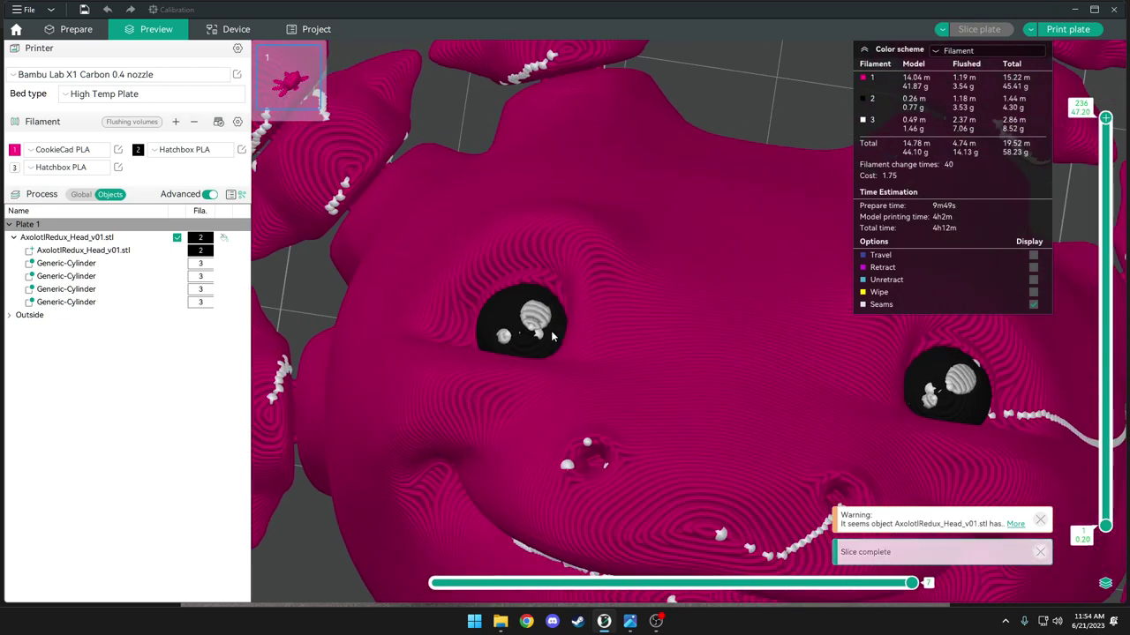
Shift the second eye's pair of cylinders slightly back along X toward the middle of the head
click(76, 29)
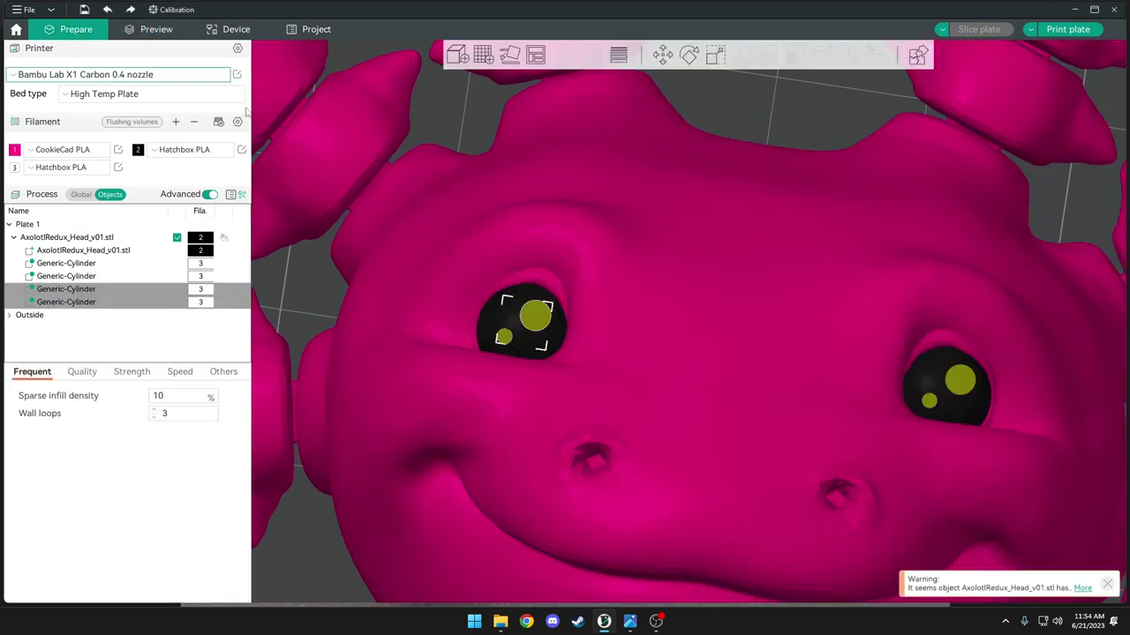
key(m)
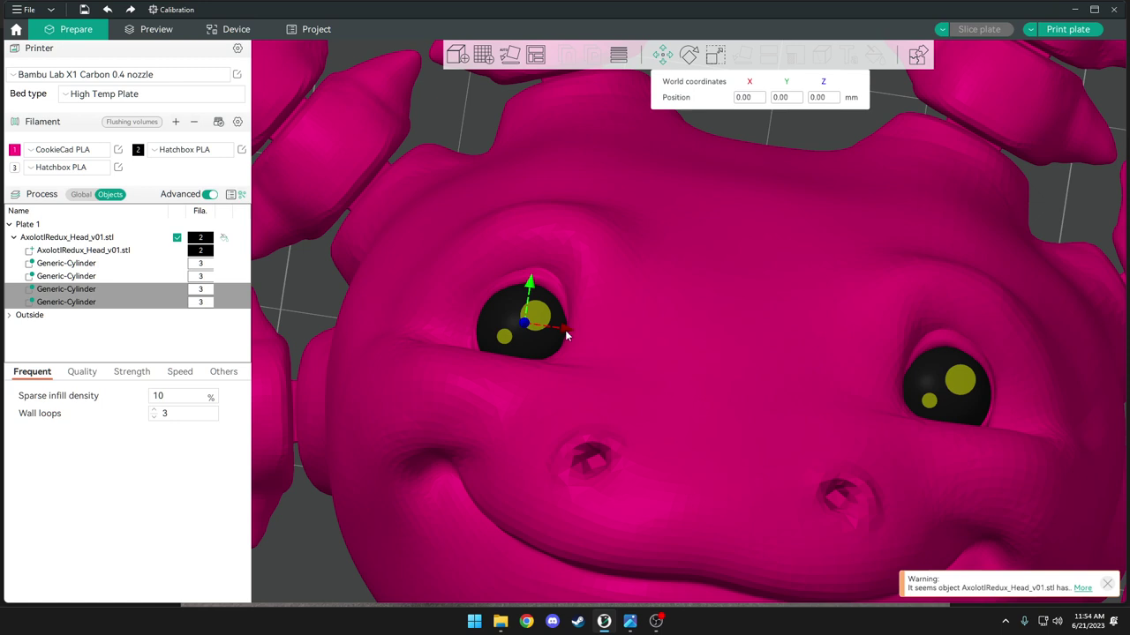
drag(565, 330, 564, 330)
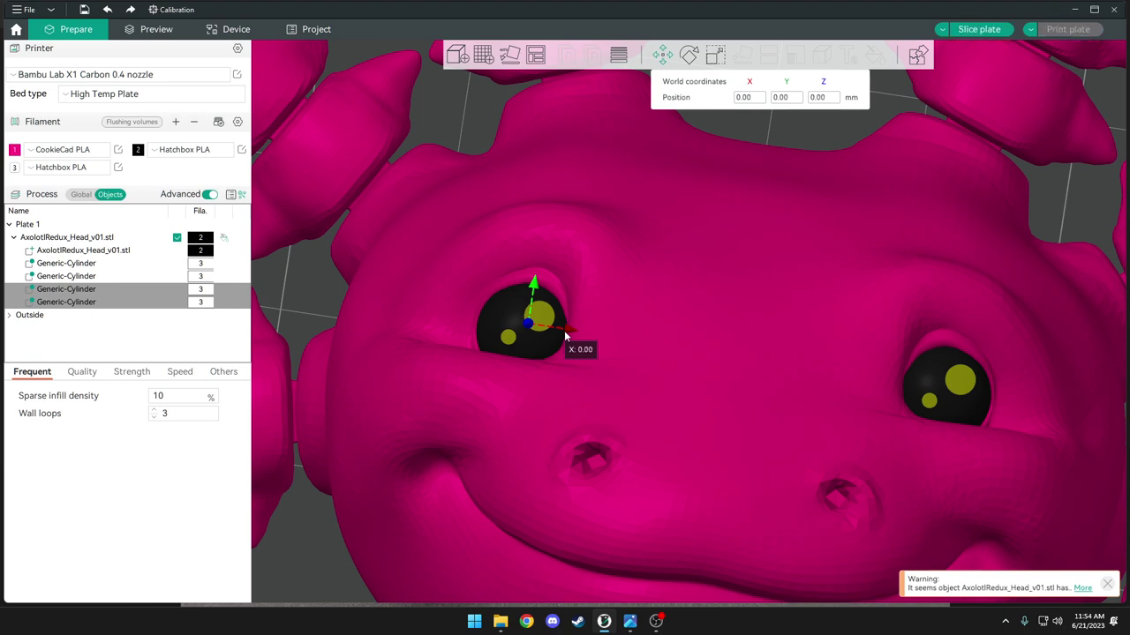
scroll(798, 258, down, 6)
middle_drag(789, 191, 610, 183)
scroll(610, 183, up, 2)
click(556, 161)
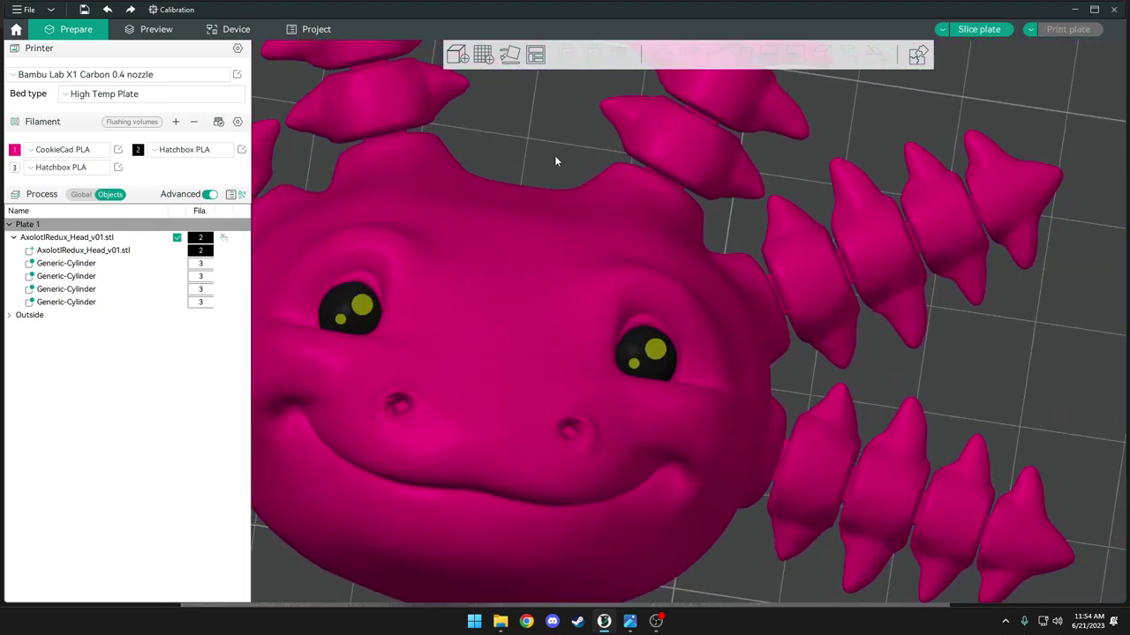
Duplicate the large highlight cylinder in the first eye
click(662, 351)
scroll(657, 357, up, 3)
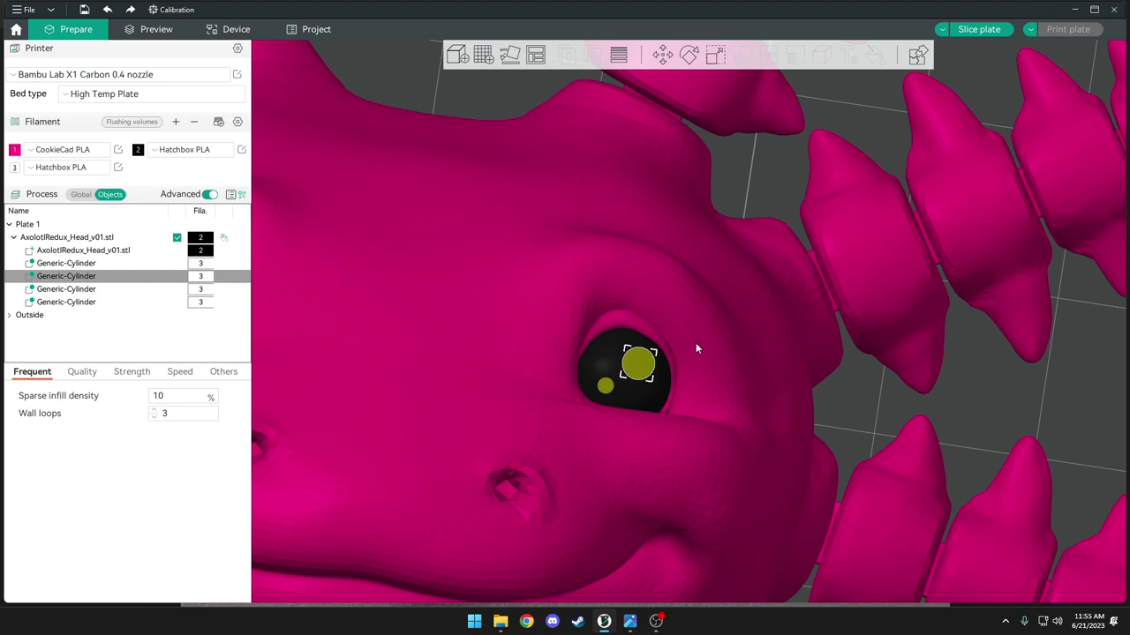
key(ctrl+v)
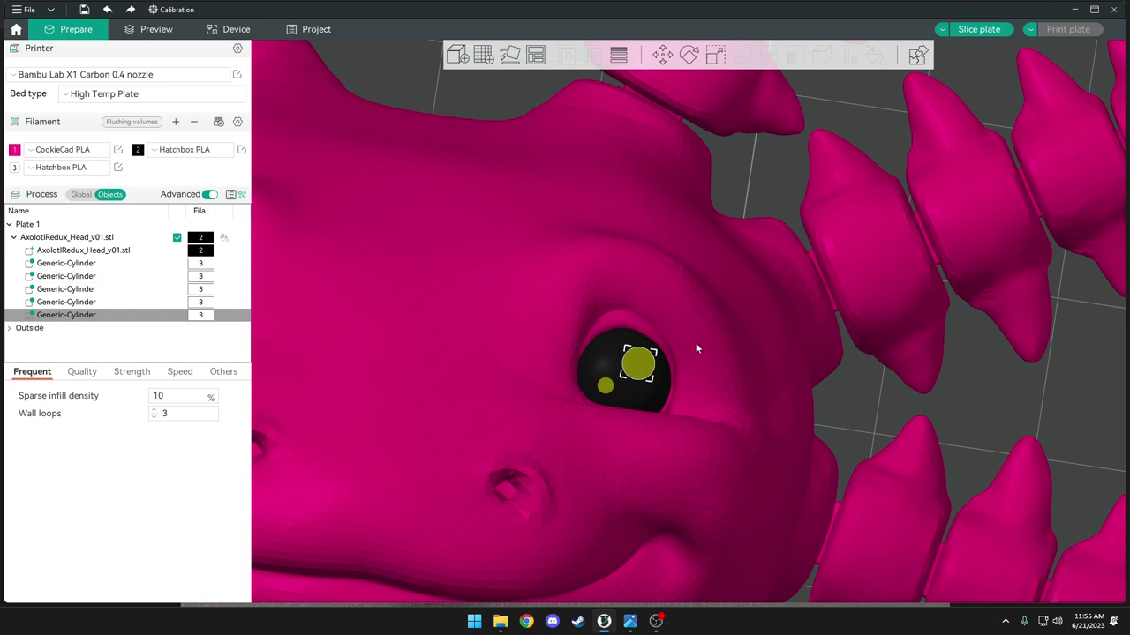
Rotate the new cylinder copy to about X 305.26, Y 30.00 and Z 324.74 degrees so it points out of the eye
key(r)
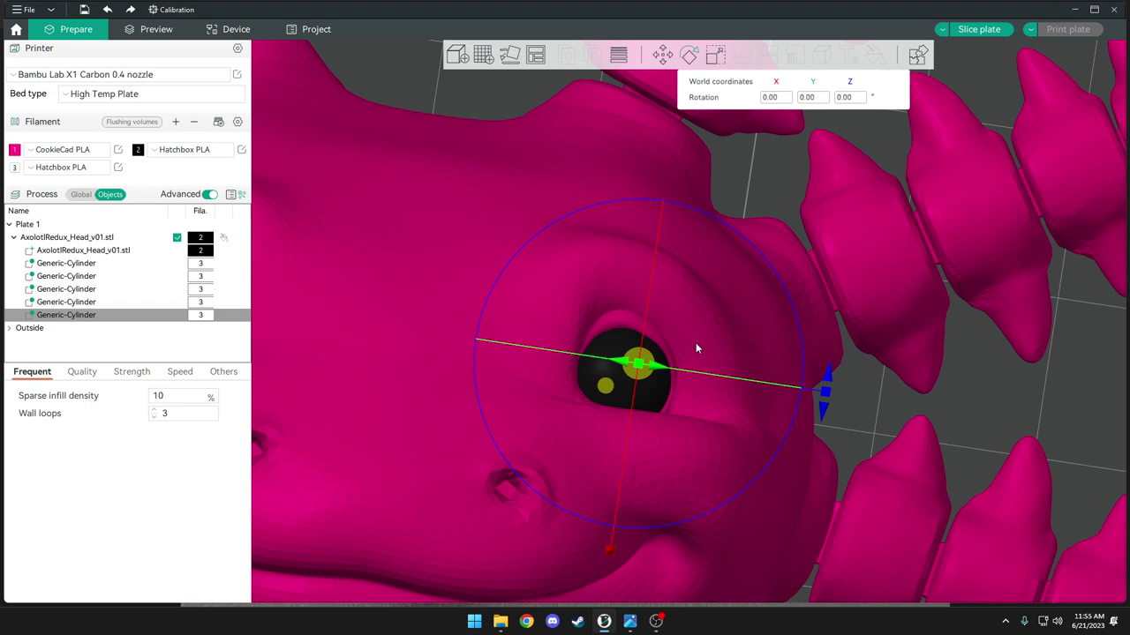
drag(695, 343, 716, 161)
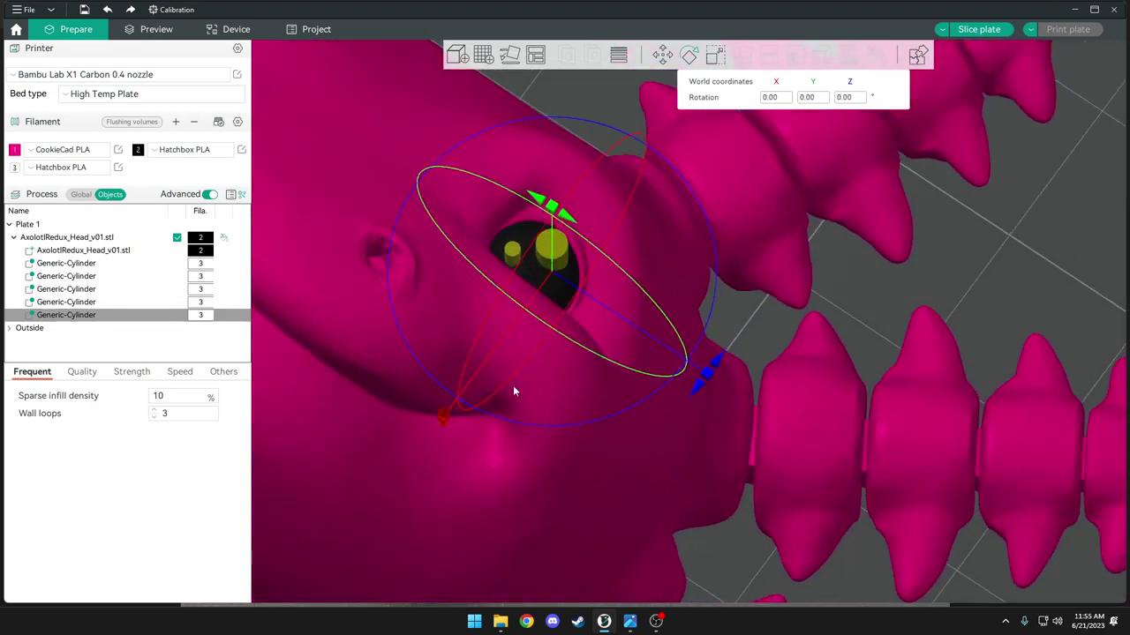
drag(595, 87, 623, 316)
drag(459, 432, 823, 259)
right_drag(822, 260, 986, 407)
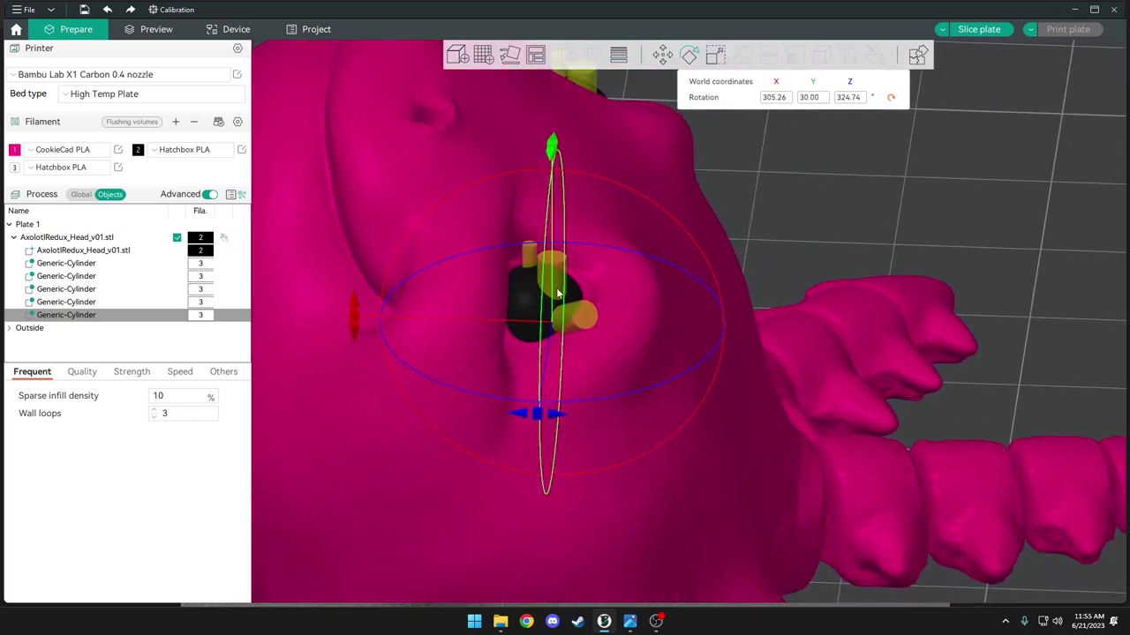
Move the tilted cylinder over the large highlight, at about X 11.58, Y -10.05 and Z 9.66 mm
drag(887, 275, 882, 73)
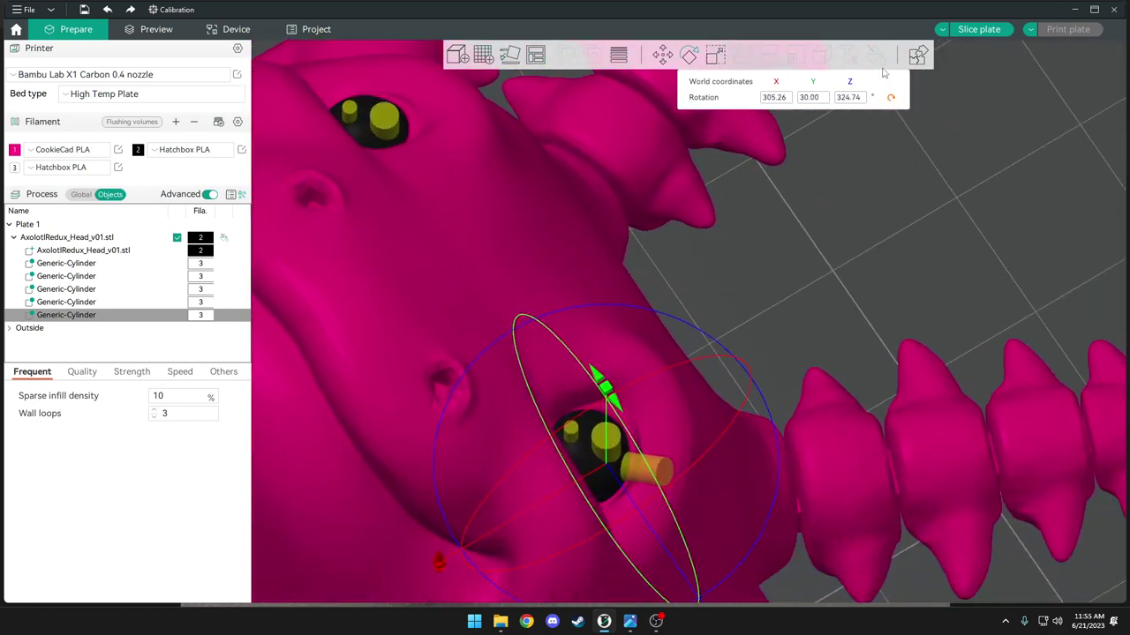
right_drag(923, 227, 912, 94)
scroll(913, 94, up, 1)
drag(842, 132, 804, 215)
drag(666, 360, 604, 349)
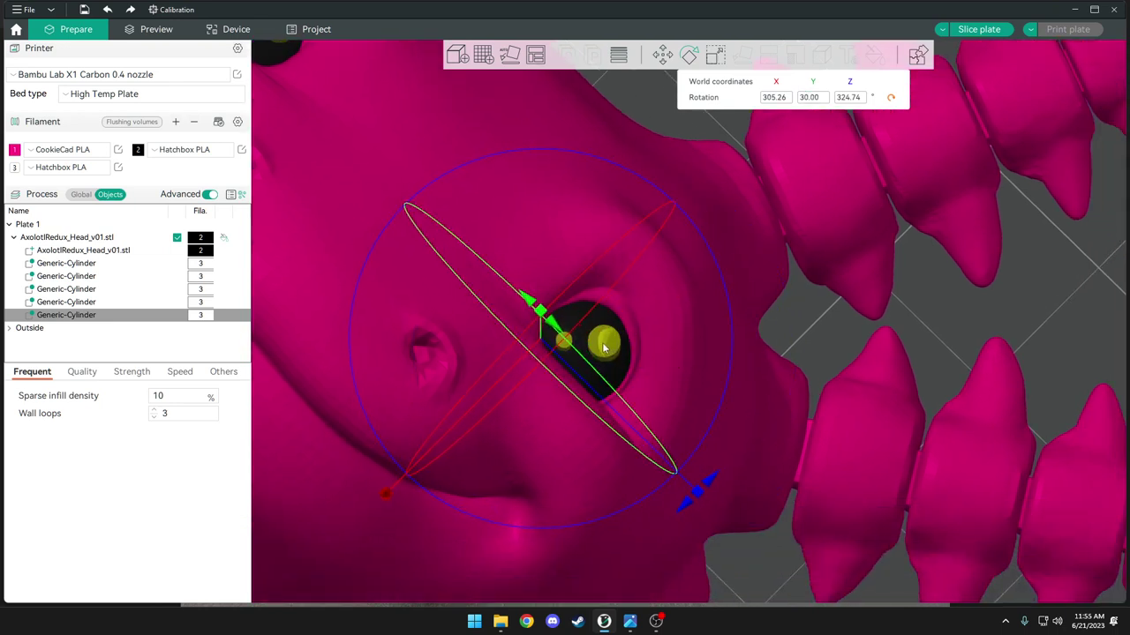
key(m)
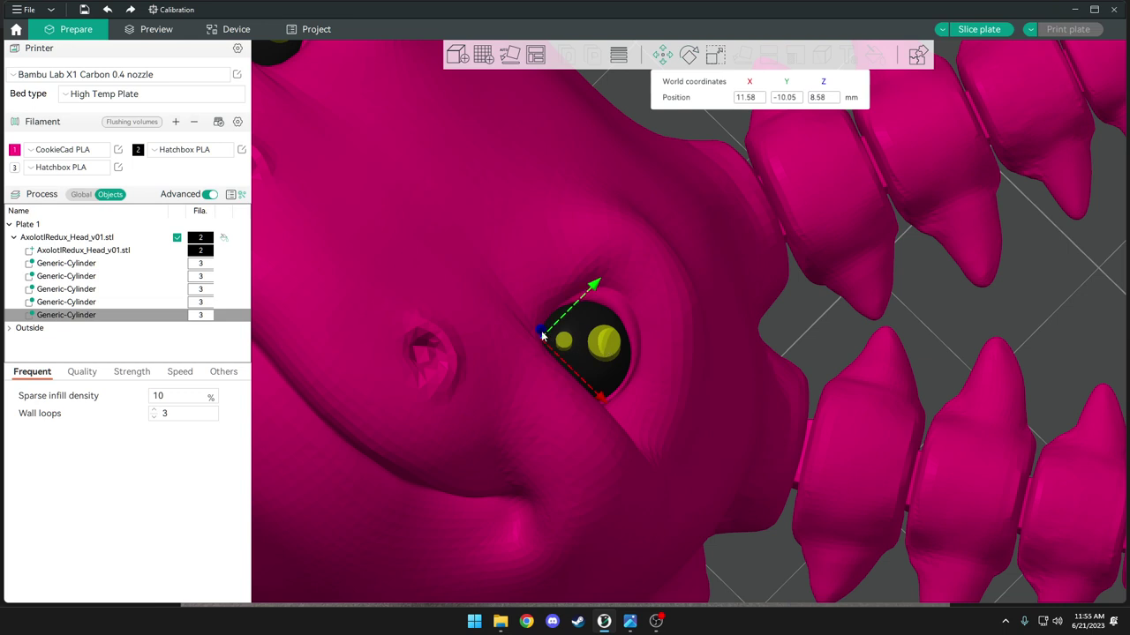
drag(539, 328, 504, 197)
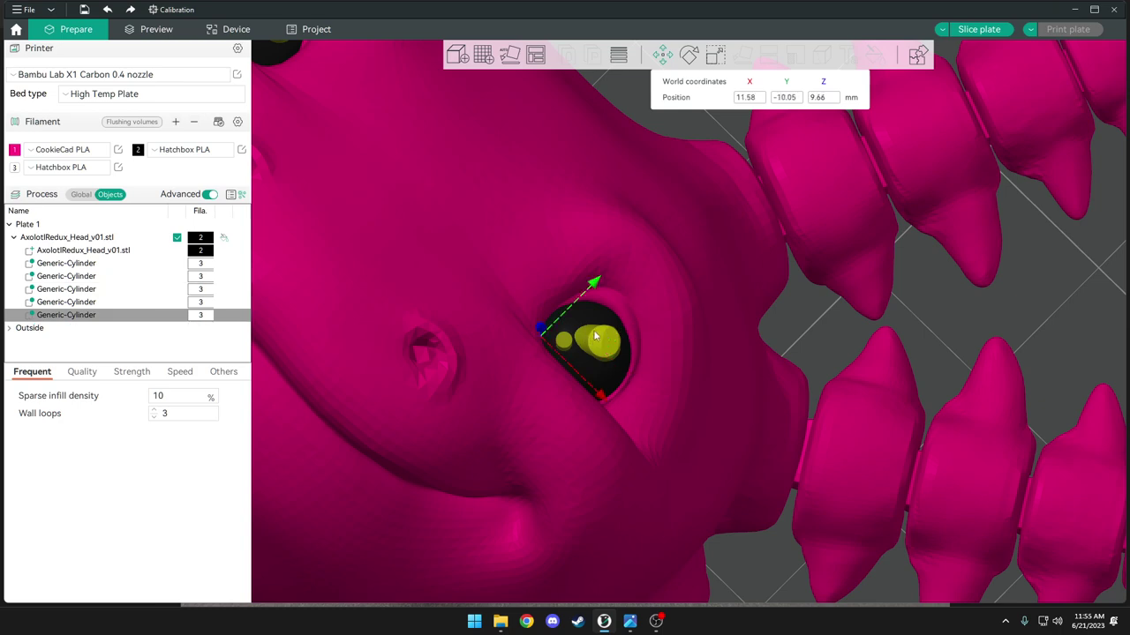
Shift the tilted cylinder toward the outer edge of the eye, to about X 12.50 and Y -9.67 mm
scroll(689, 340, up, 2)
click(865, 321)
drag(851, 320, 891, 327)
scroll(700, 315, up, 1)
click(706, 323)
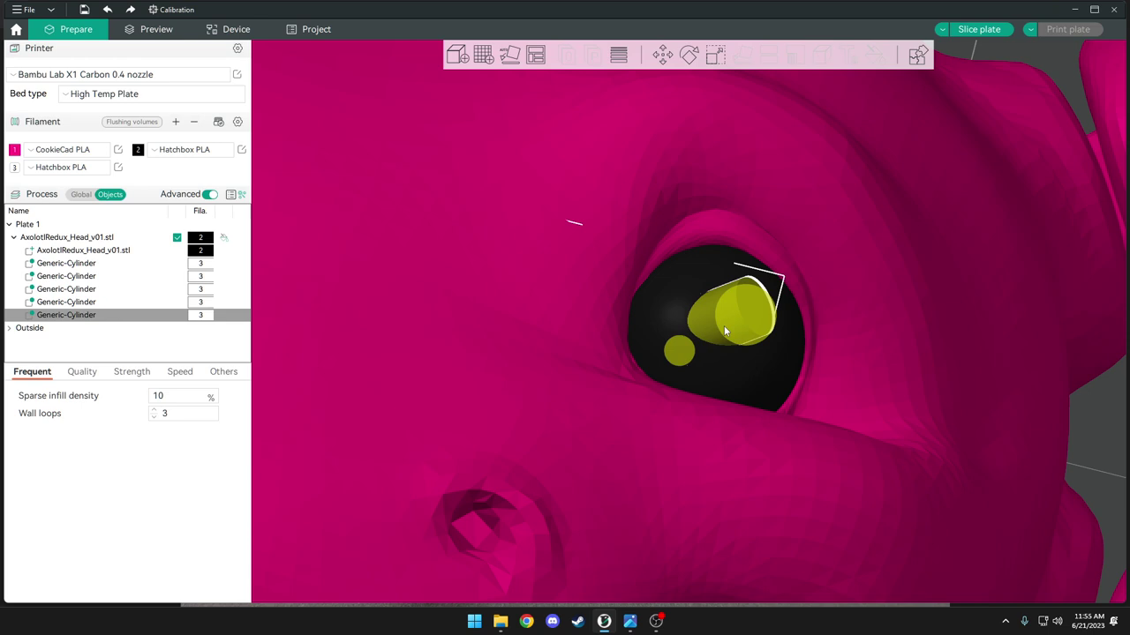
key(m)
drag(770, 396, 797, 394)
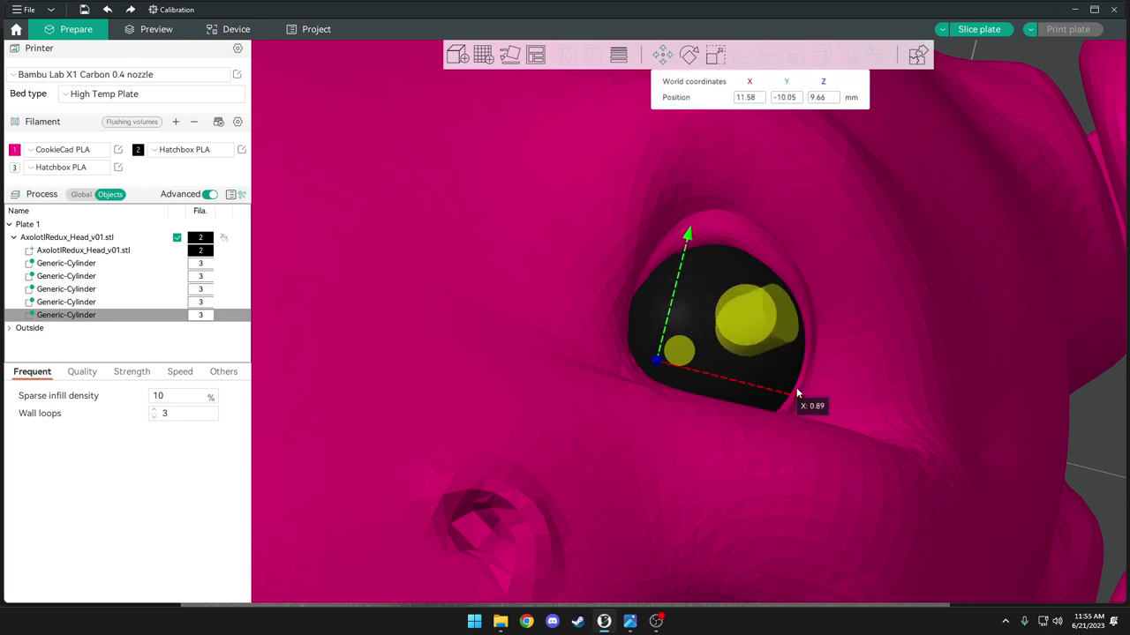
click(773, 323)
drag(775, 319, 792, 302)
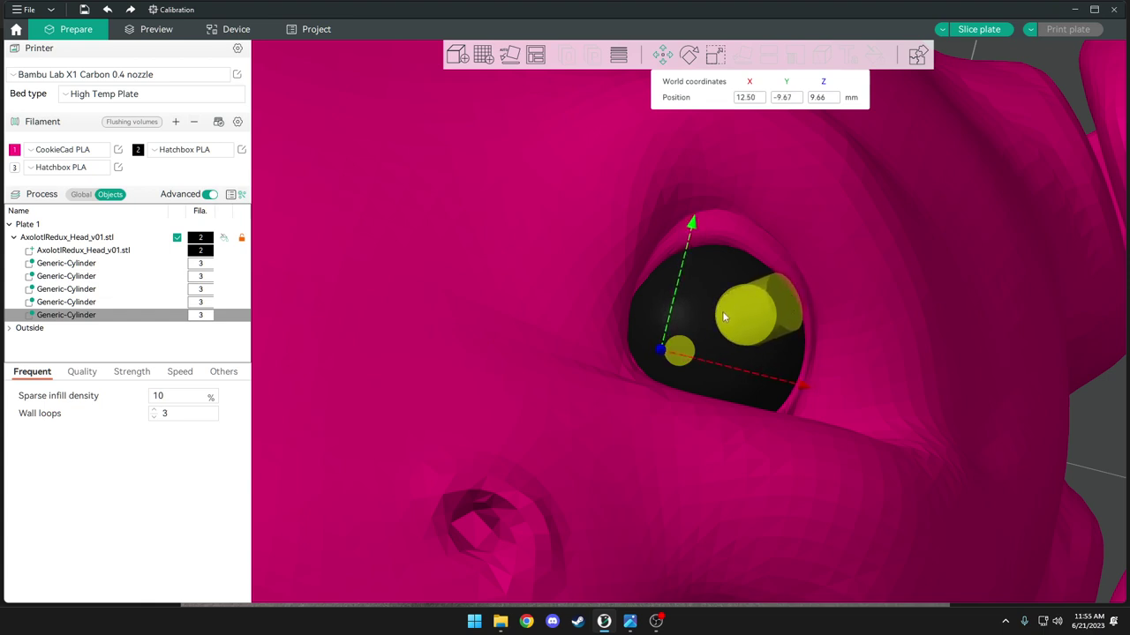
middle_drag(727, 311, 665, 317)
scroll(666, 318, up, 2)
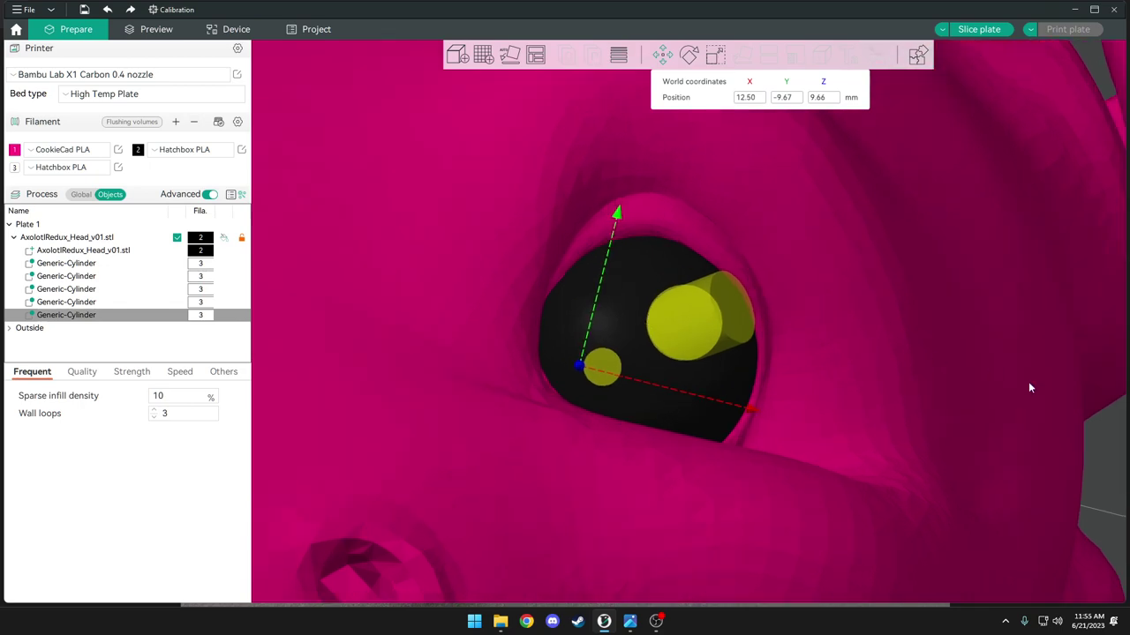
Delete the upright large highlight cylinder in the first eye, keeping the tilted copy
scroll(880, 385, down, 8)
drag(1013, 430, 725, 376)
click(541, 300)
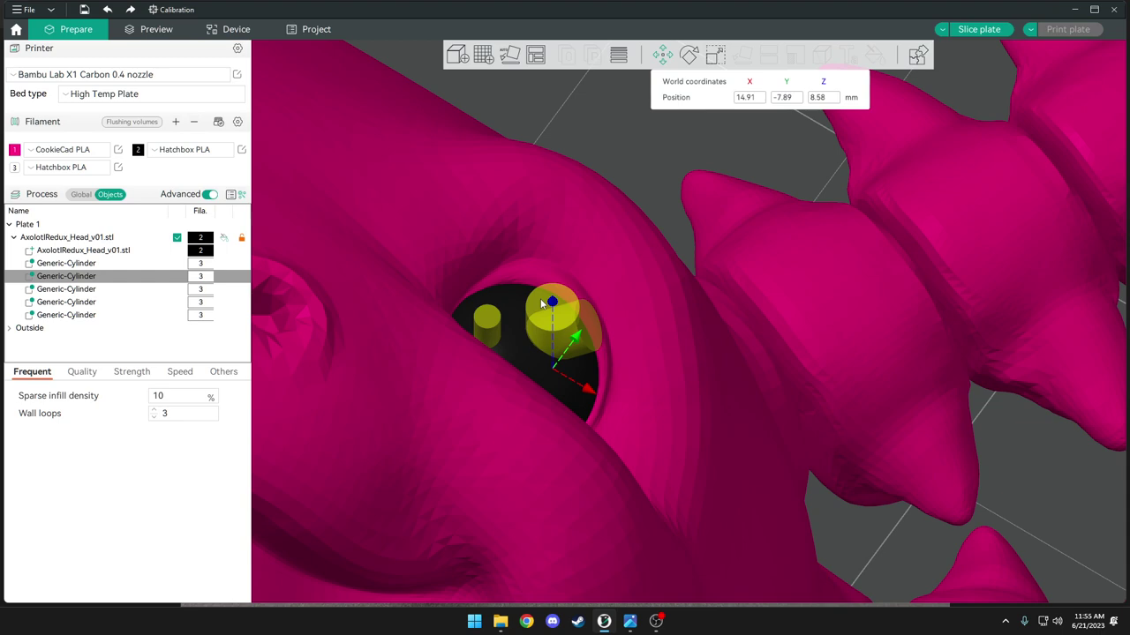
key(Delete)
Slice the plate and examine the eye highlights and the seam lines around the head
click(974, 32)
drag(886, 97, 743, 189)
scroll(743, 189, down, 8)
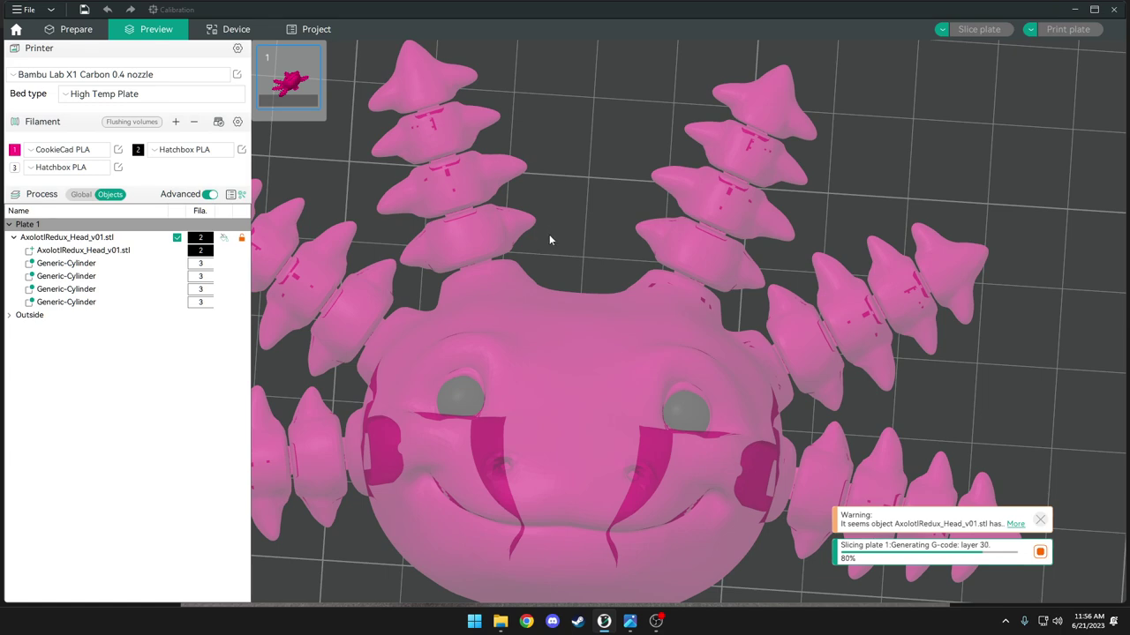
scroll(582, 203, up, 5)
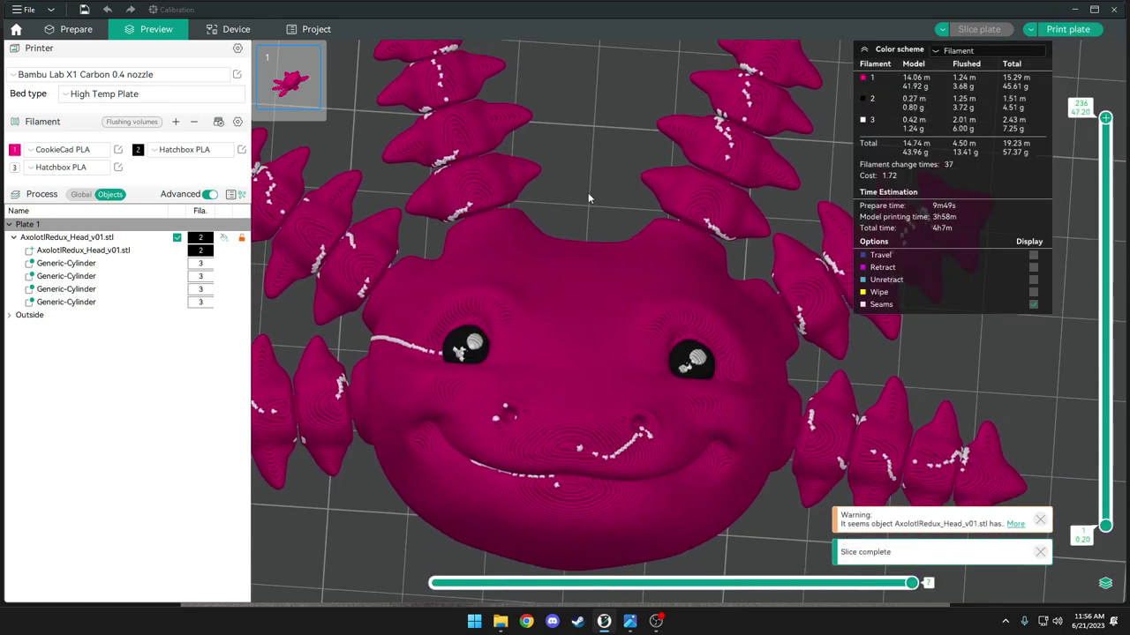
scroll(672, 246, up, 2)
scroll(735, 289, down, 2)
drag(513, 49, 467, 32)
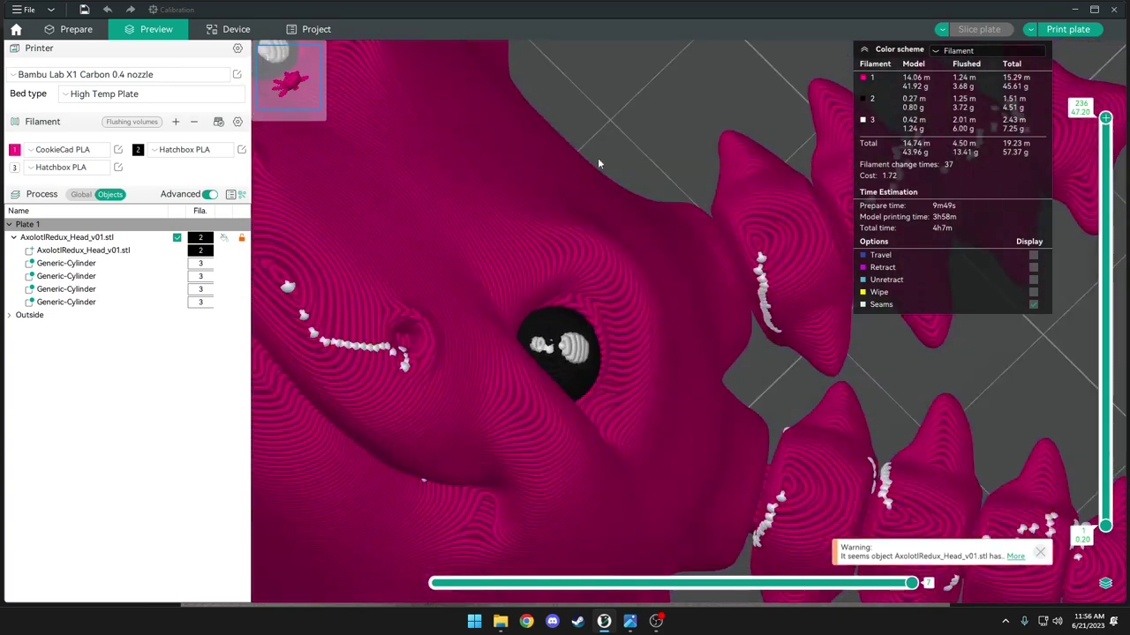
scroll(661, 138, down, 6)
drag(733, 209, 409, 111)
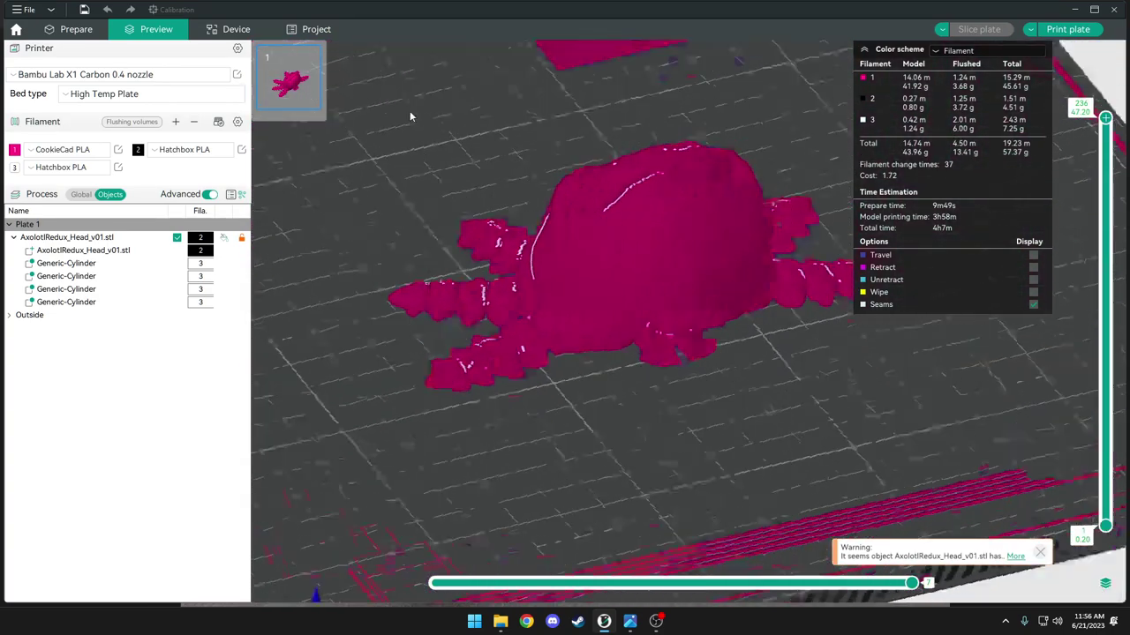
Compare the unsliced head model with its sliced preview, checking the seam placement on the back of the head
click(76, 29)
click(647, 222)
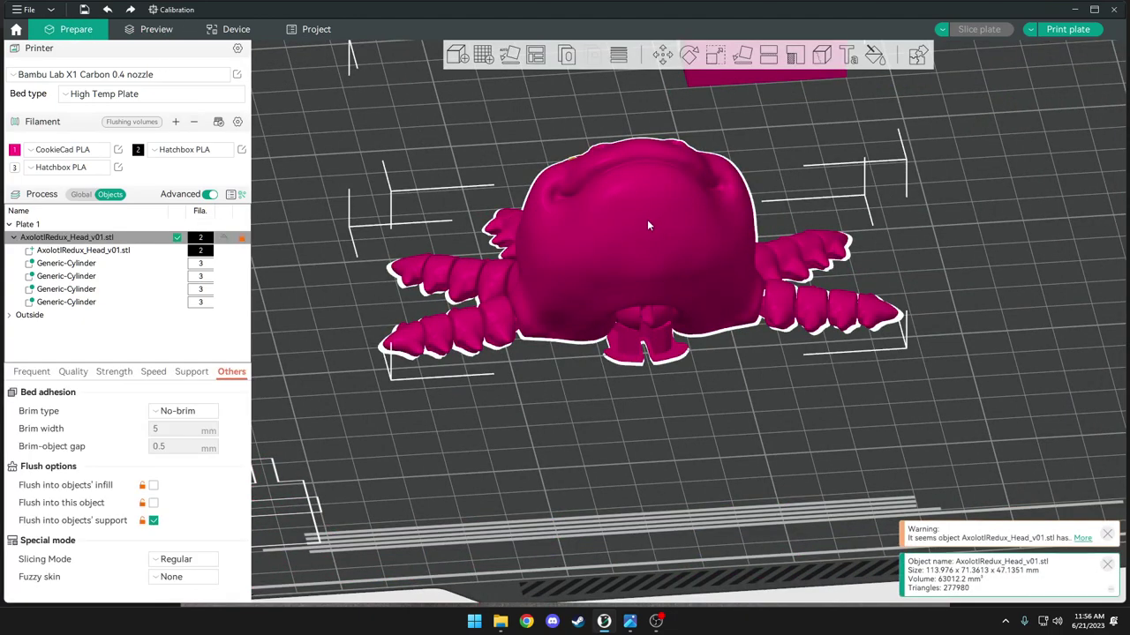
click(156, 31)
scroll(416, 131, up, 4)
drag(416, 131, 580, 220)
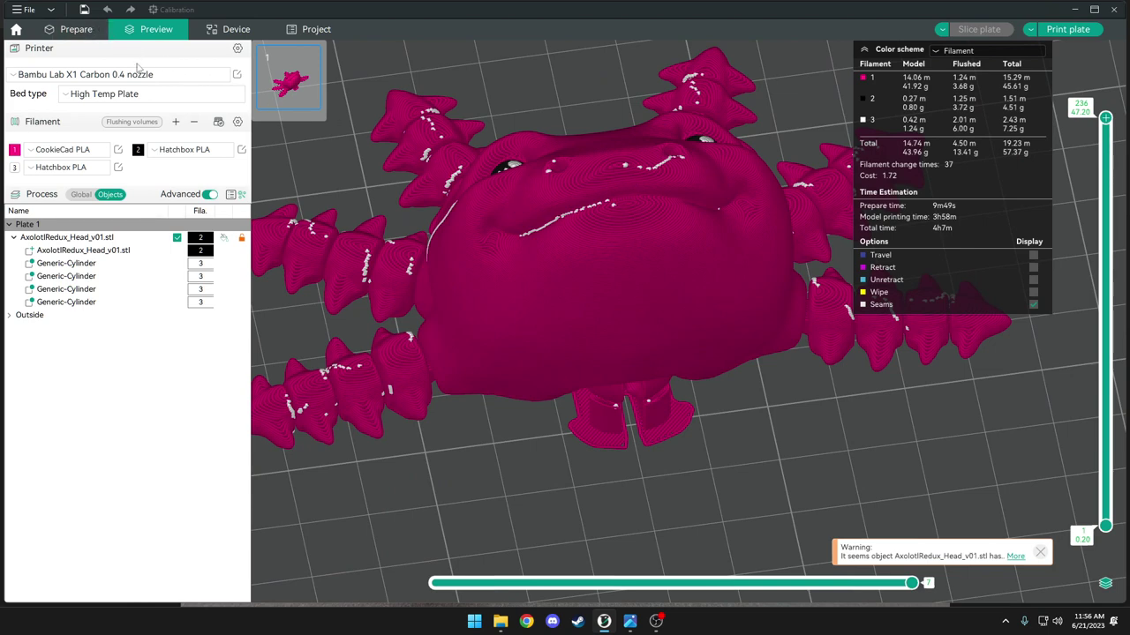
Start seam painting on the head model and set the section view to 0.43
click(84, 30)
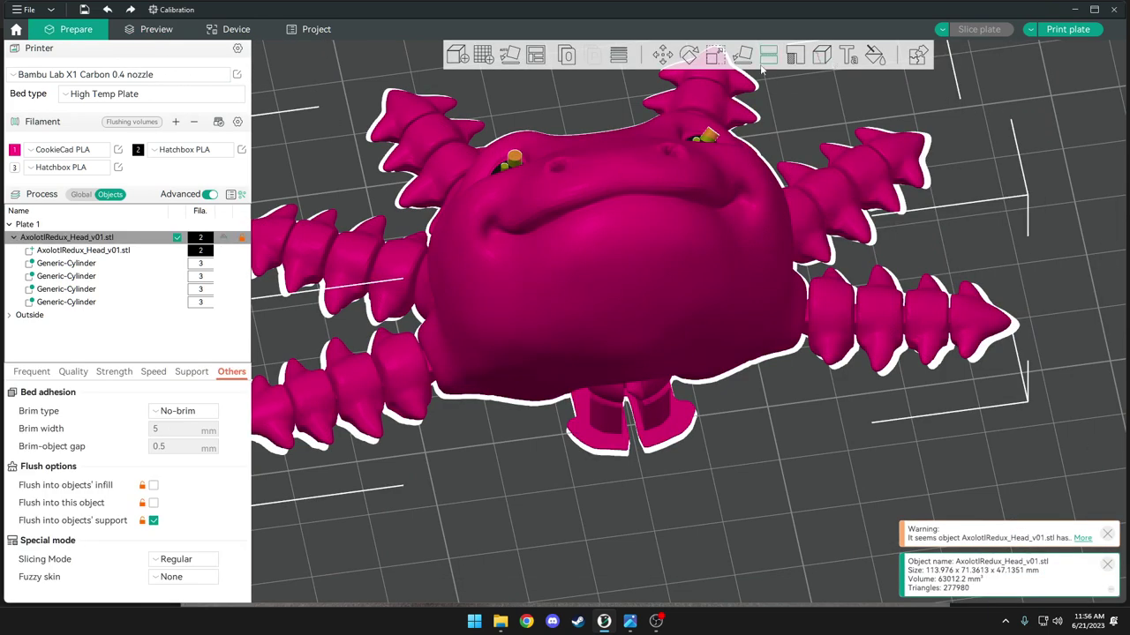
click(821, 56)
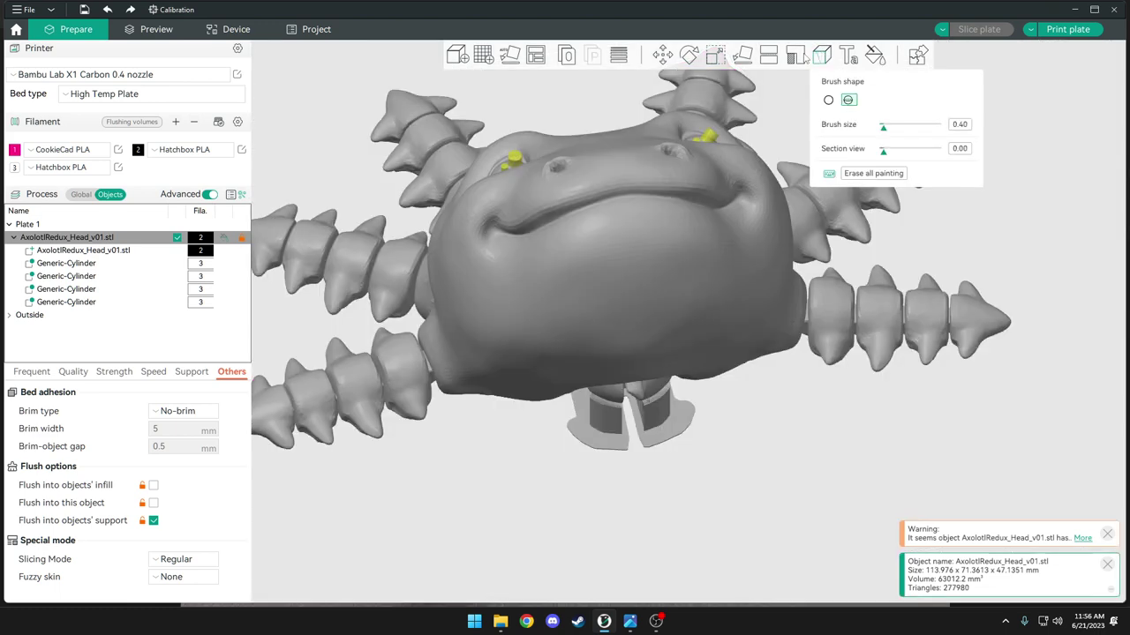
drag(586, 92, 570, 147)
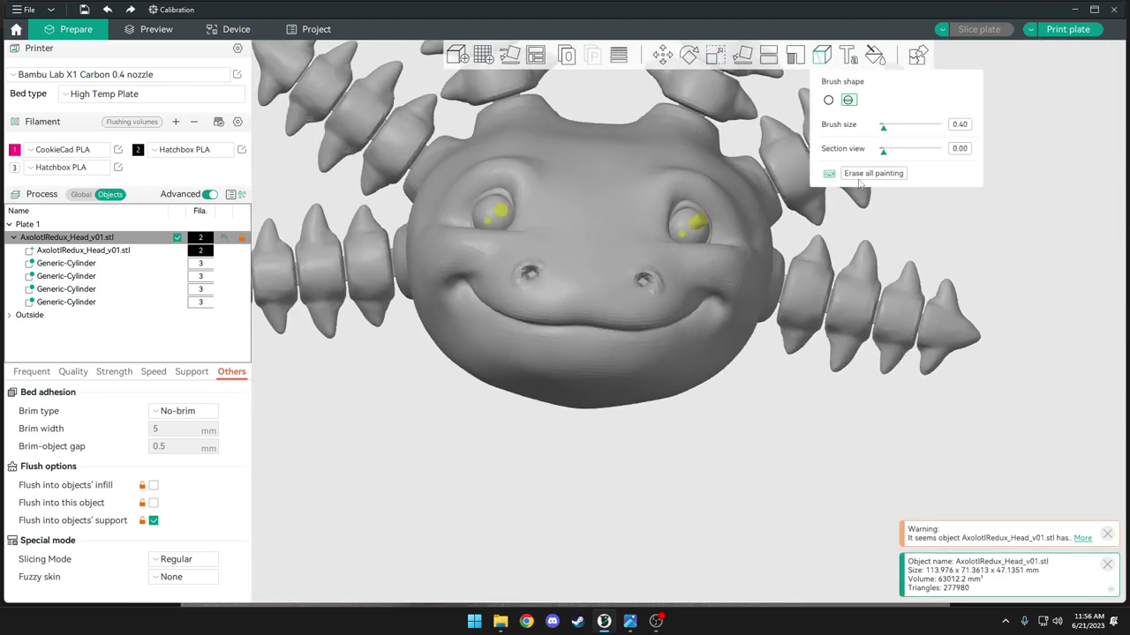
drag(883, 152, 906, 155)
Paint a vertical seam strip up the centre of the head's back above the neck opening, then return the section view to 0.00
drag(636, 103, 450, 214)
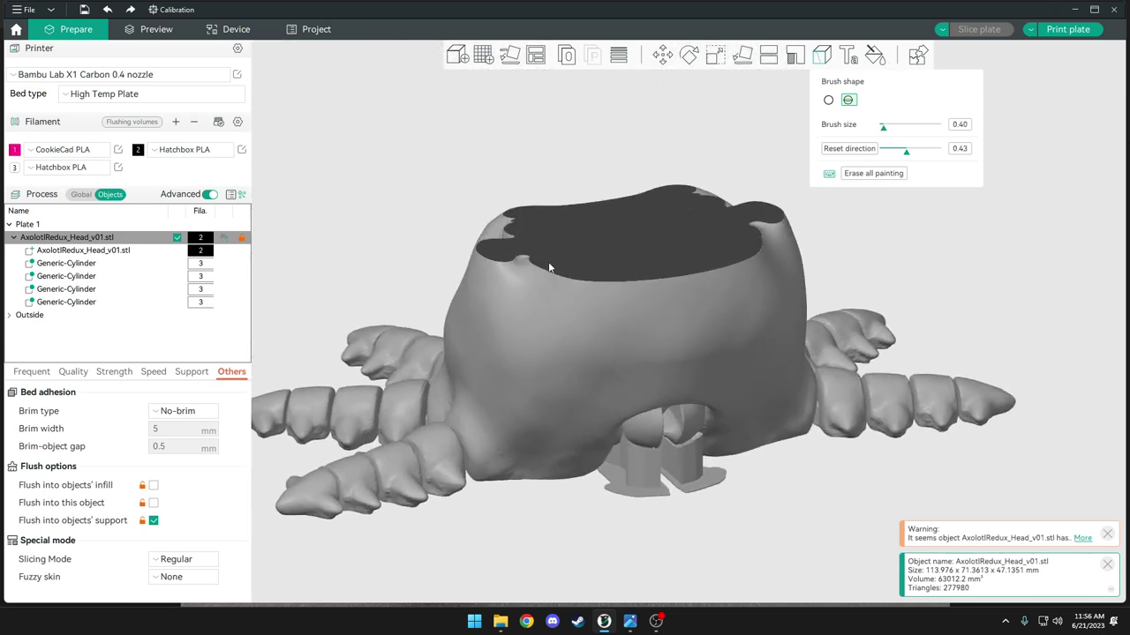
drag(548, 261, 575, 136)
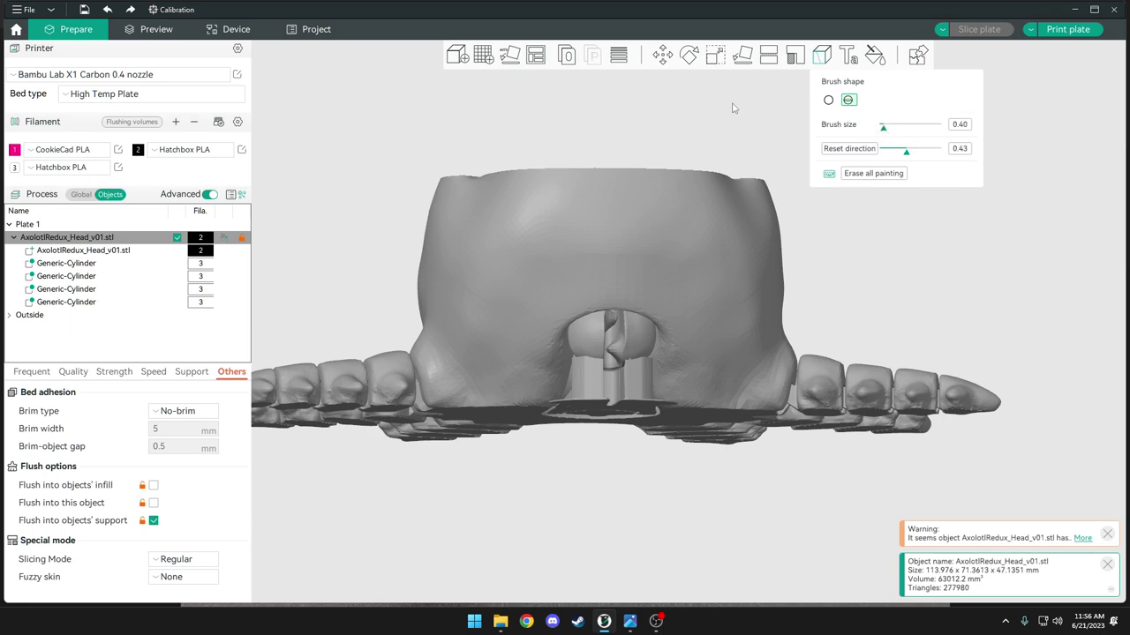
scroll(735, 104, up, 3)
scroll(679, 232, up, 2)
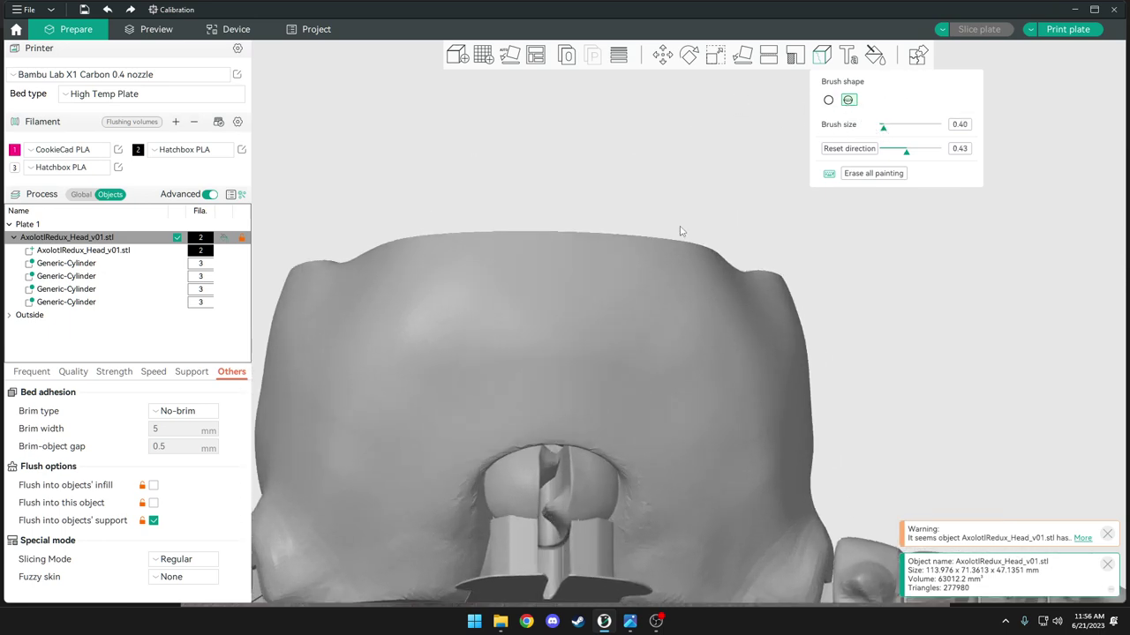
scroll(679, 231, up, 3)
drag(641, 179, 633, 159)
mouse_move(688, 118)
mouse_down()
mouse_move(755, 169)
mouse_move(741, 118)
mouse_move(731, 138)
mouse_up()
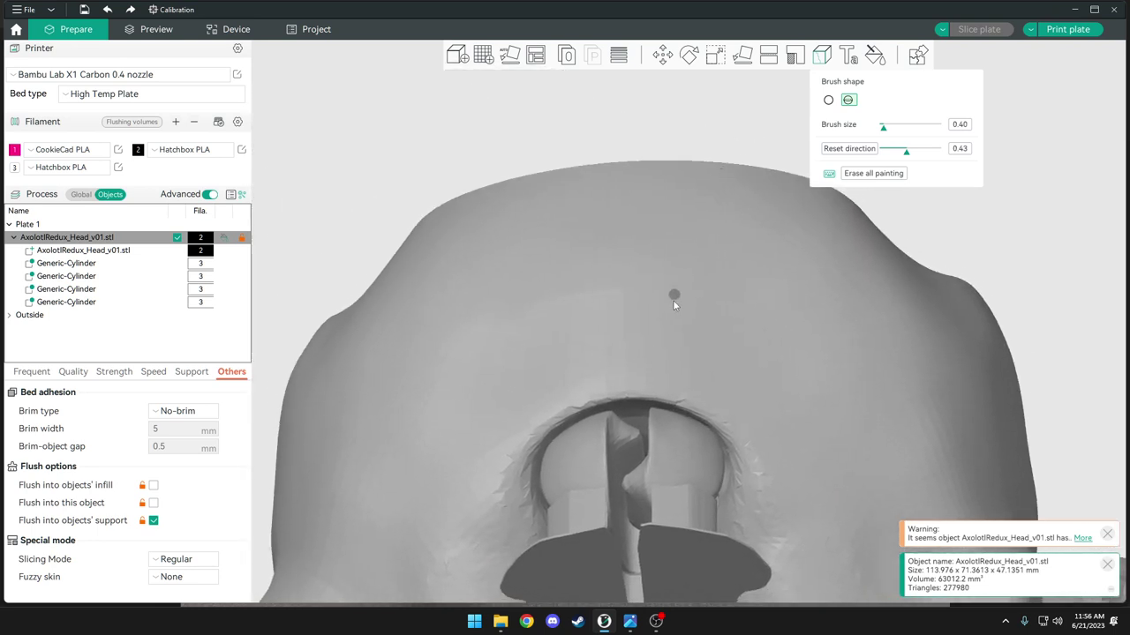
drag(628, 395, 615, 161)
drag(621, 104, 625, 141)
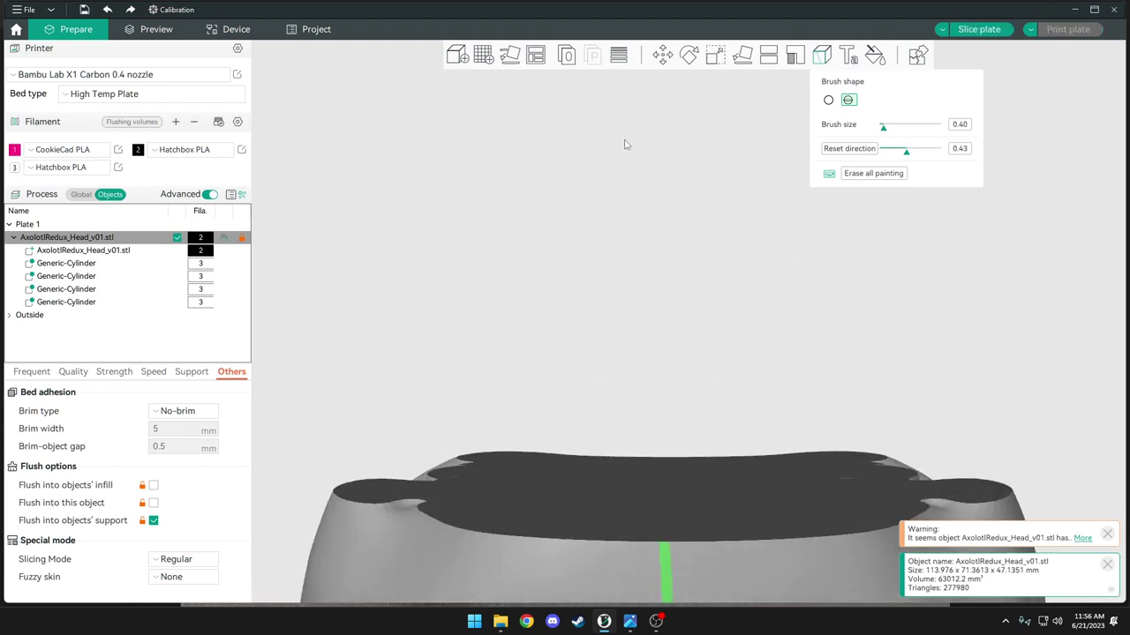
drag(905, 152, 882, 153)
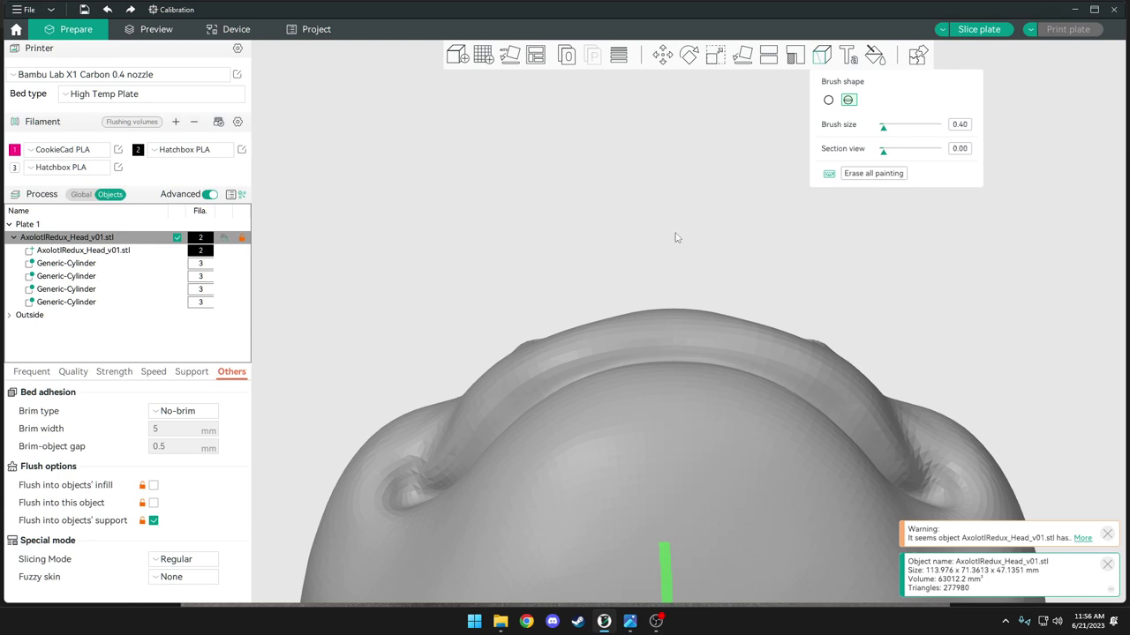
drag(676, 237, 665, 204)
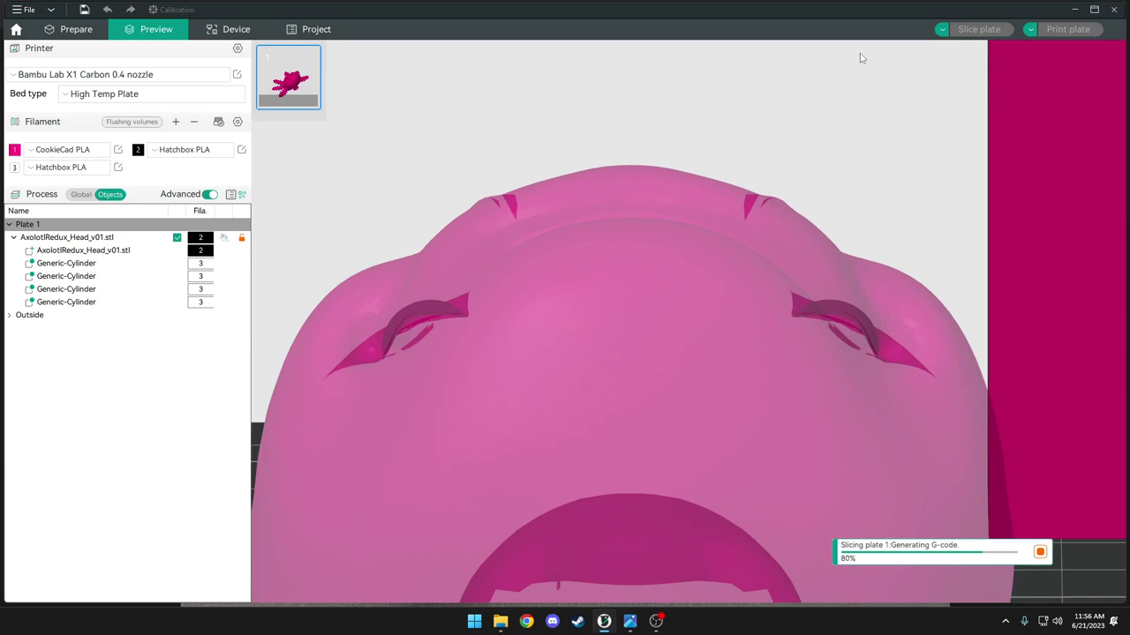
Slice the plate again and check the painted seam along the back of the head
click(979, 29)
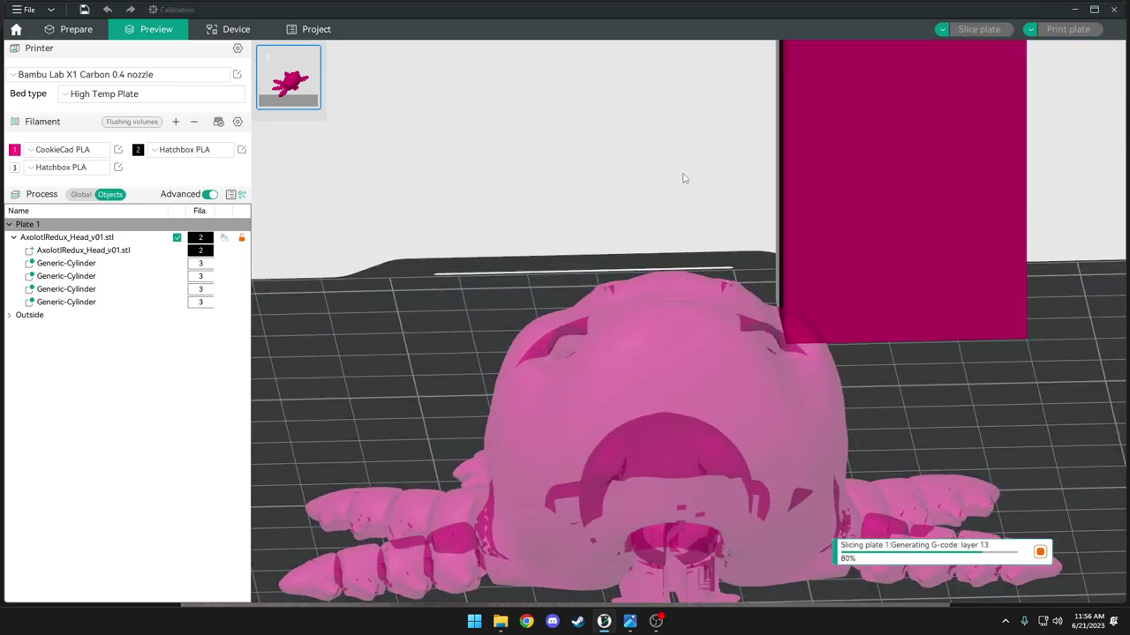
drag(663, 182, 657, 76)
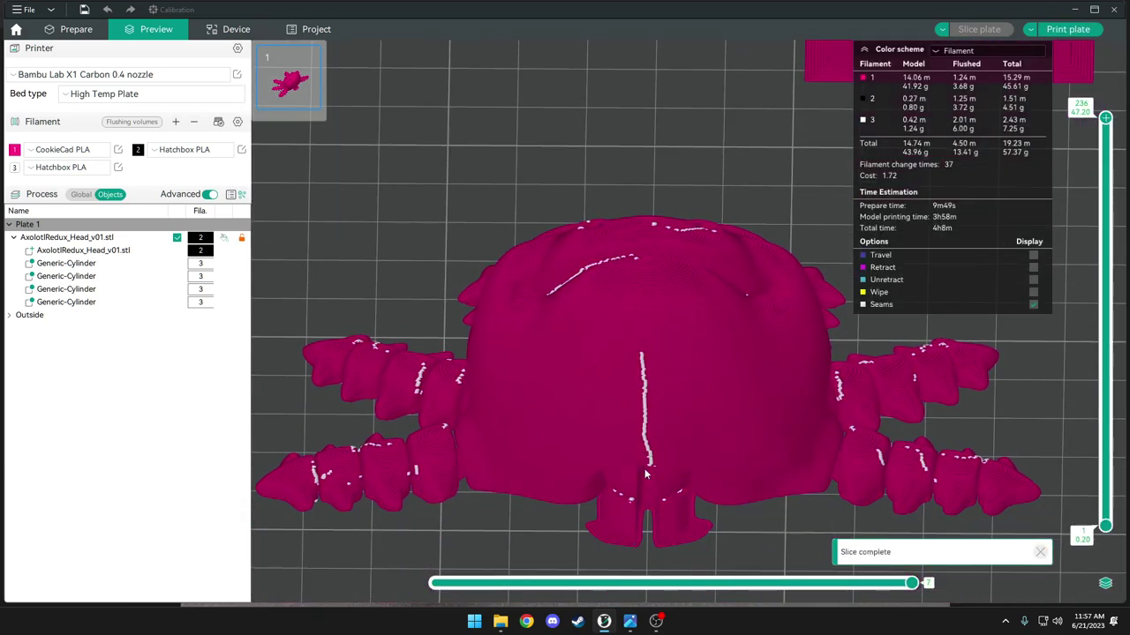
drag(665, 199, 646, 238)
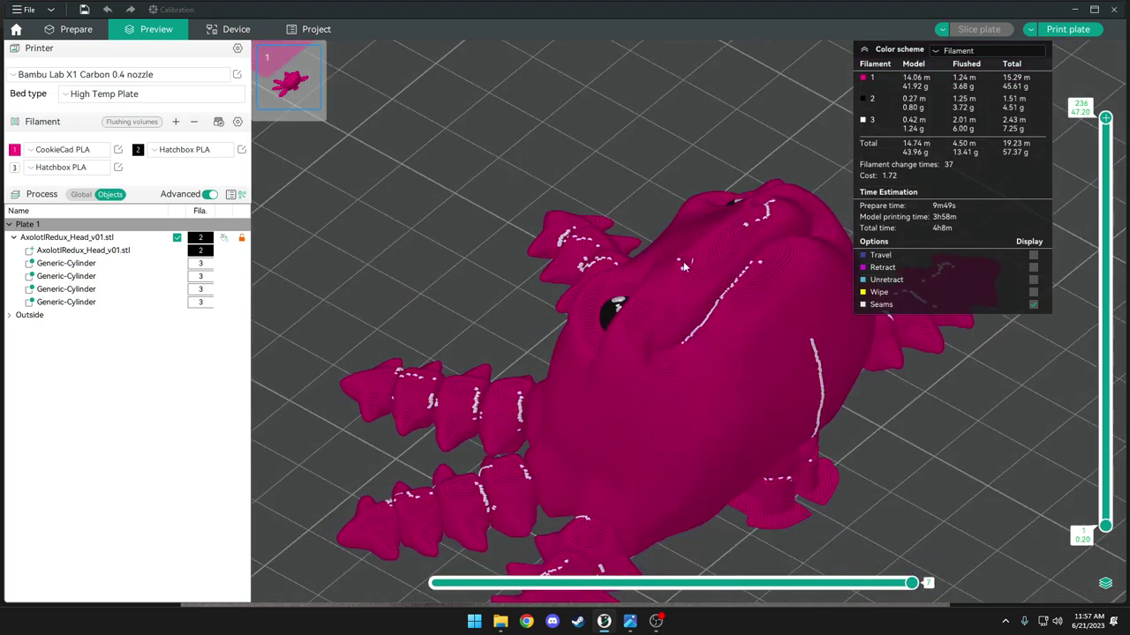